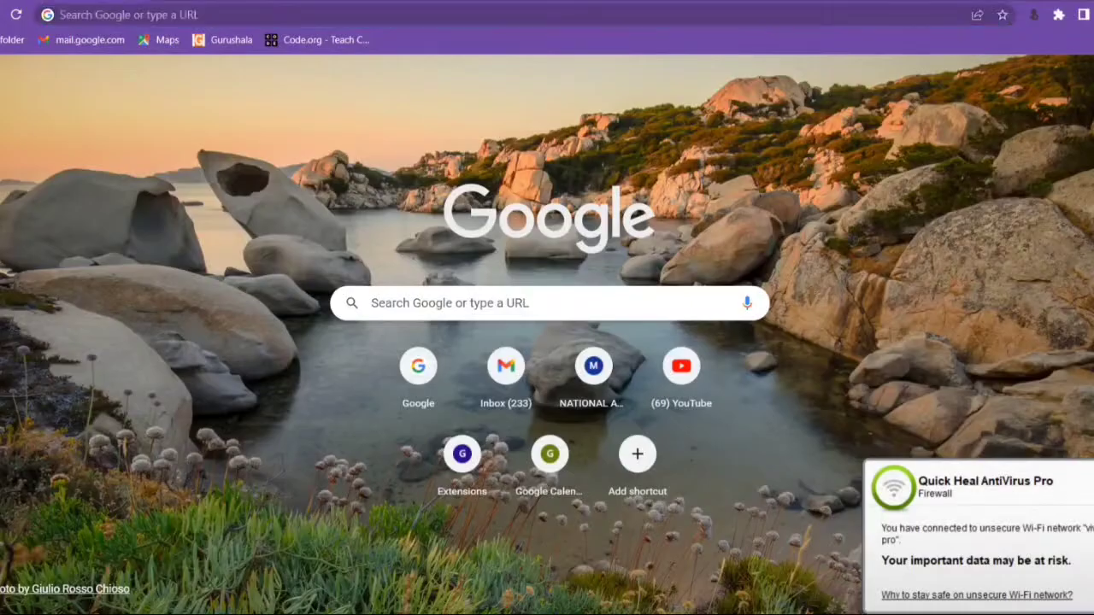
Search Google for "you dice plus" and open the UDISE+ website.
click(519, 315)
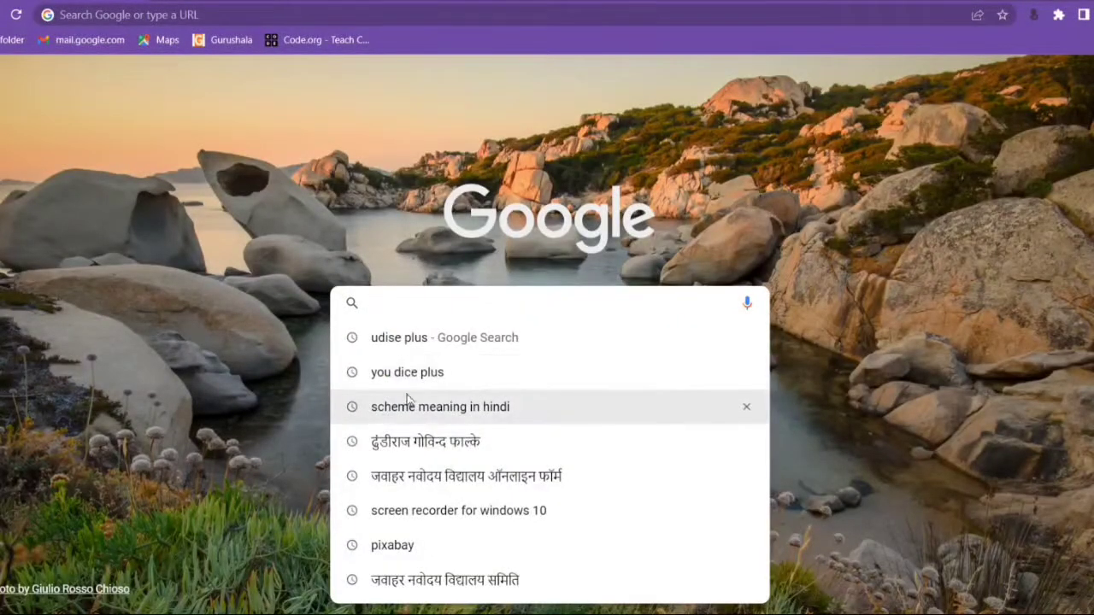
click(428, 378)
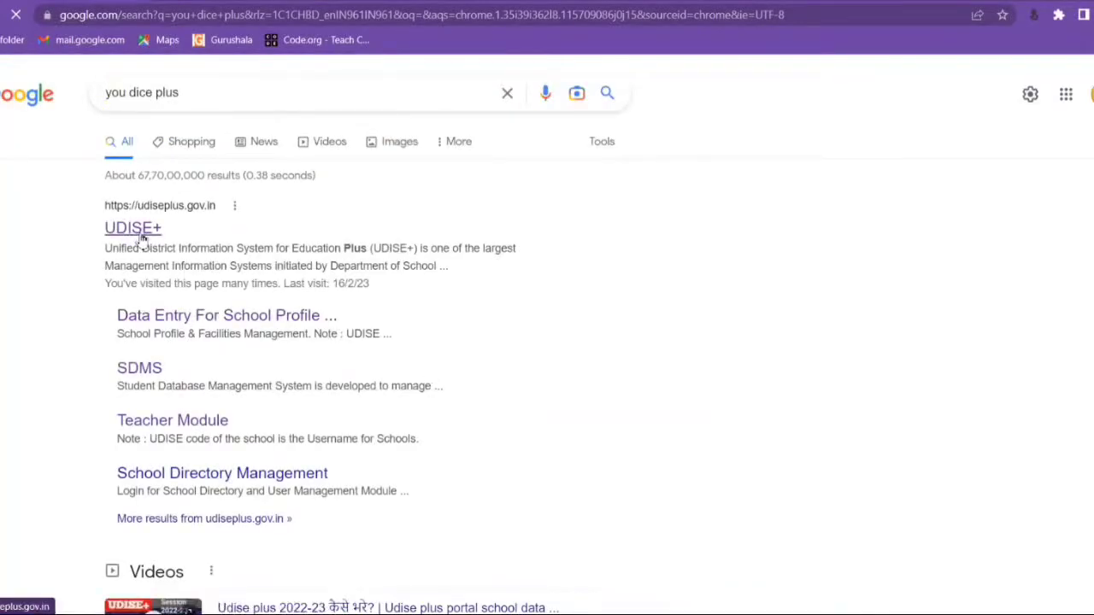
click(141, 238)
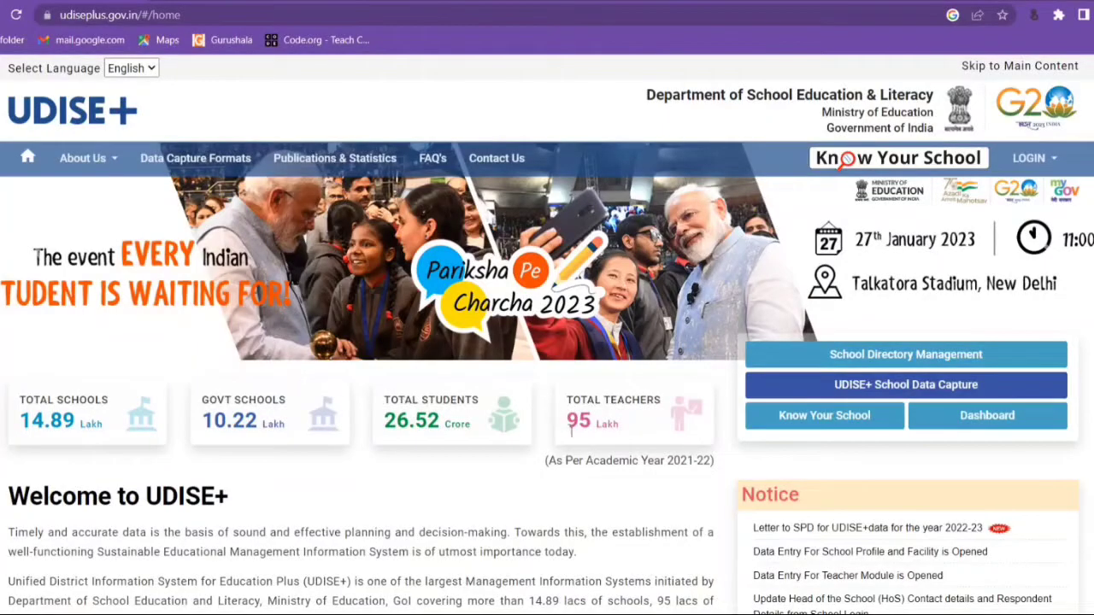
Choose UTTARAKHAND as the state for the Students Module and open its sign-in page.
scroll(571, 481, down, 5)
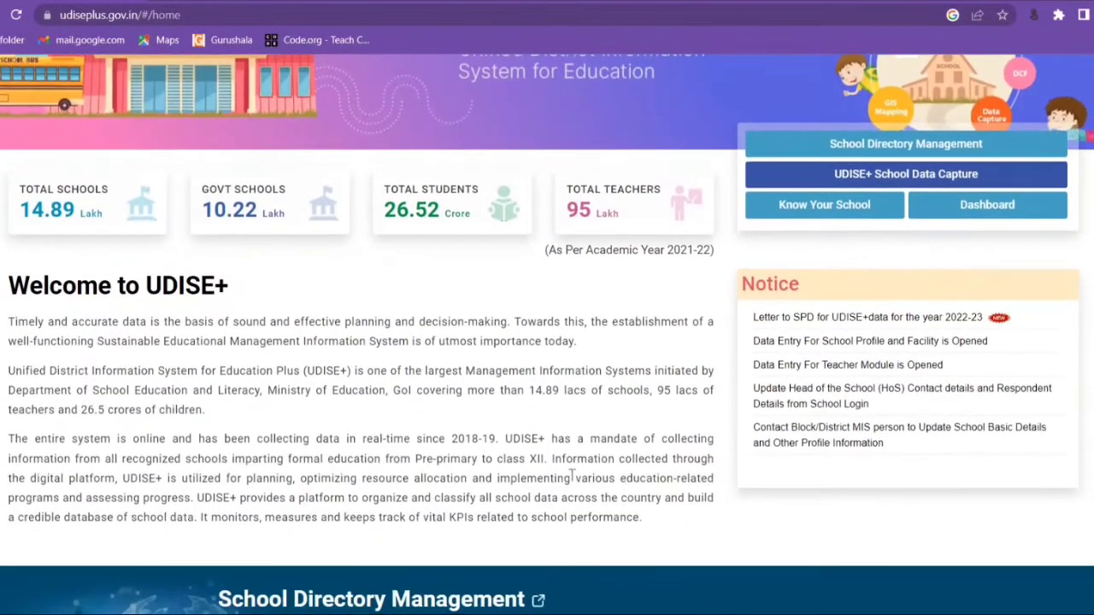
scroll(571, 475, down, 4)
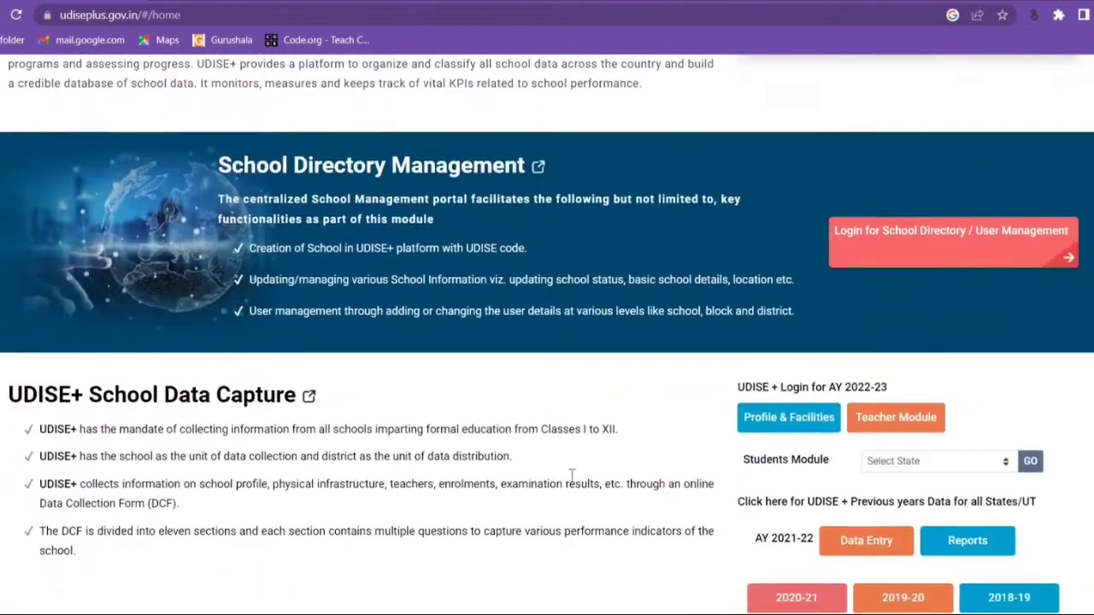
scroll(571, 480, down, 2)
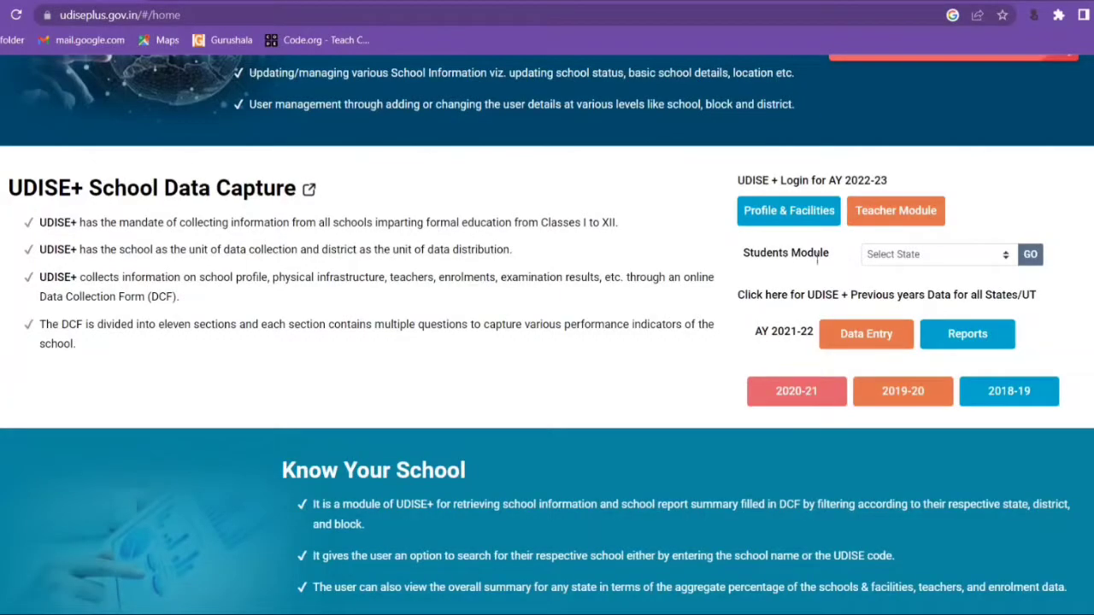
click(921, 260)
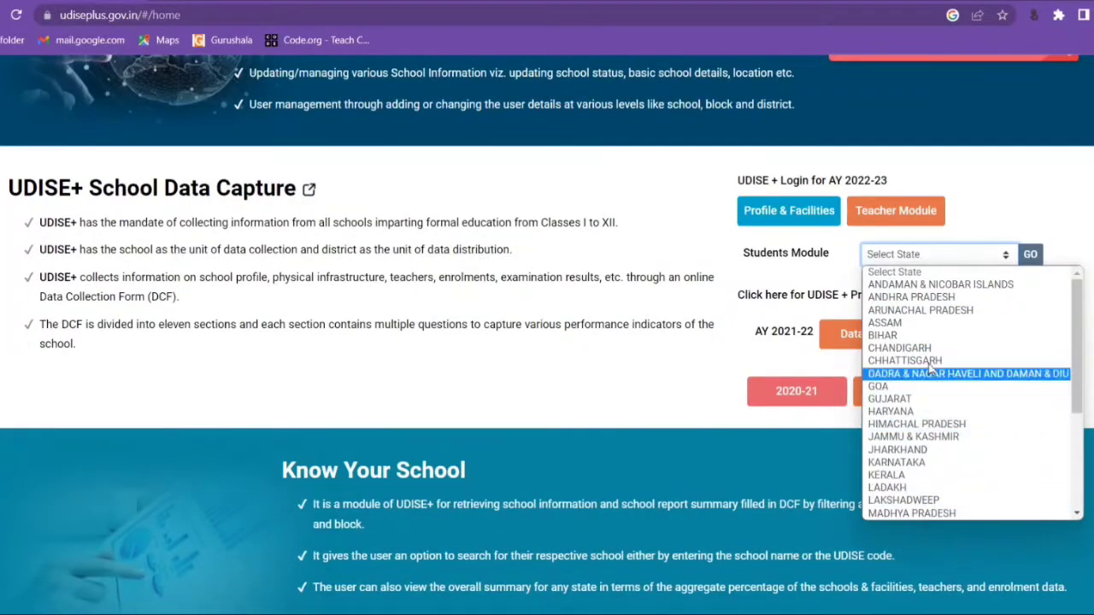
key(u)
key(Return)
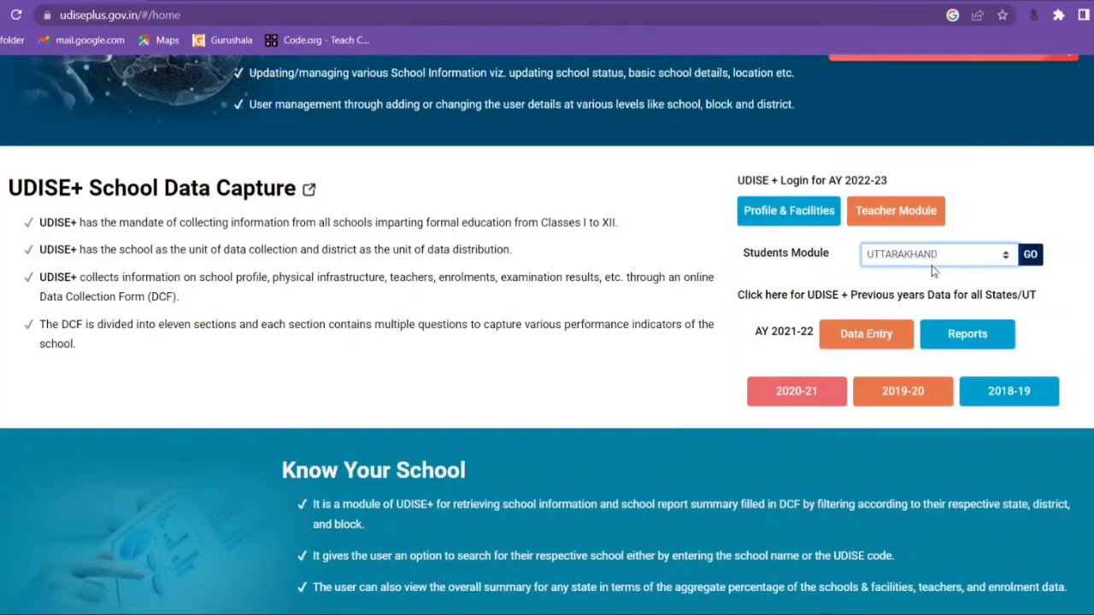
click(1030, 256)
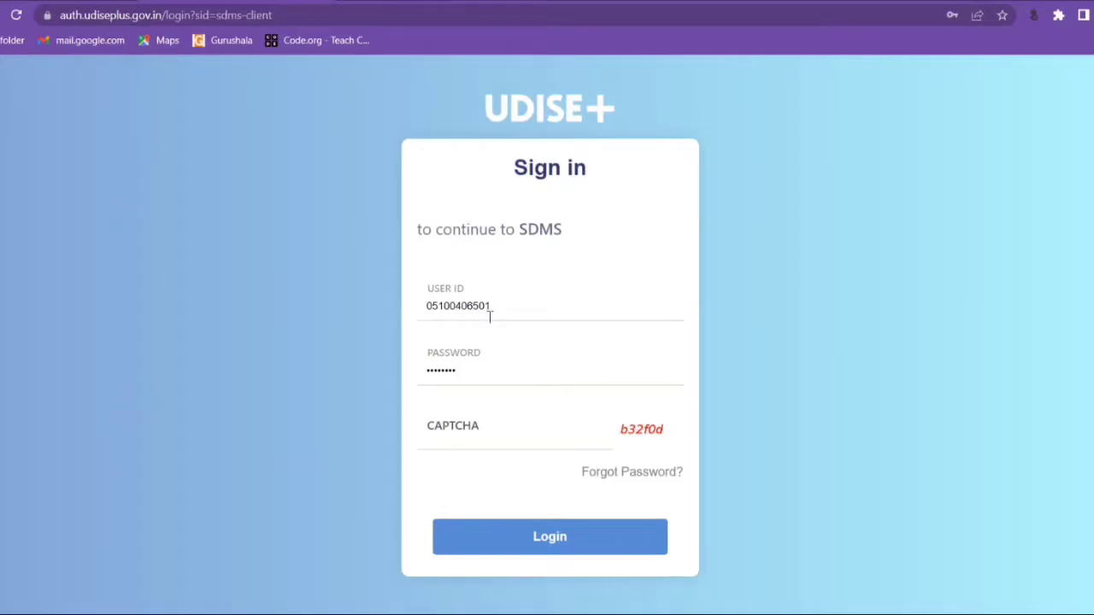
Enter the captcha code on the SDMS sign-in form and log in with the prefilled credentials.
click(443, 434)
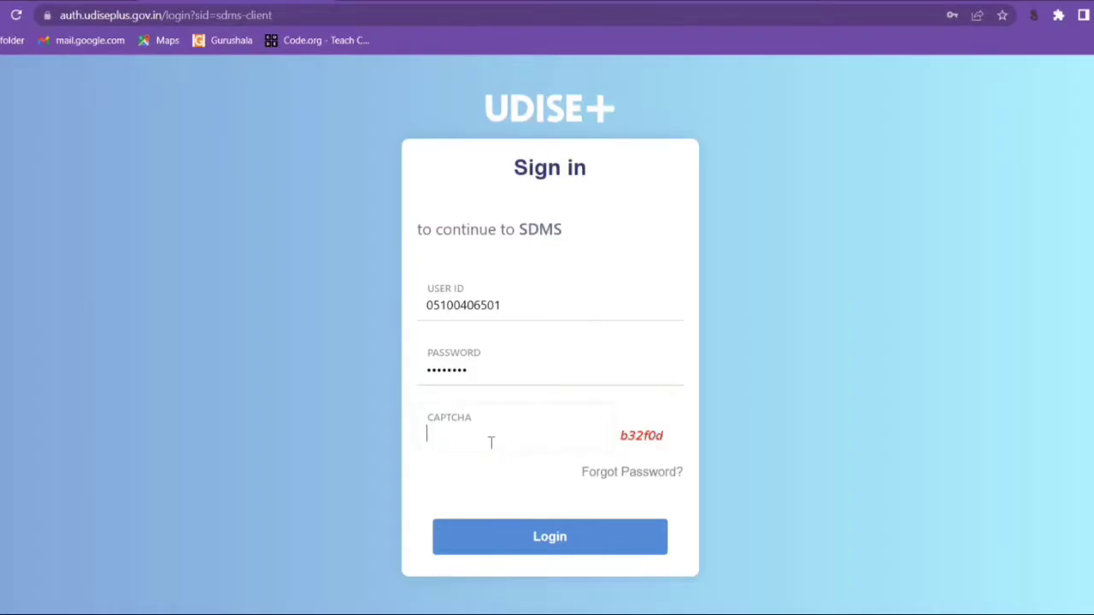
text(b32f0d)
click(547, 546)
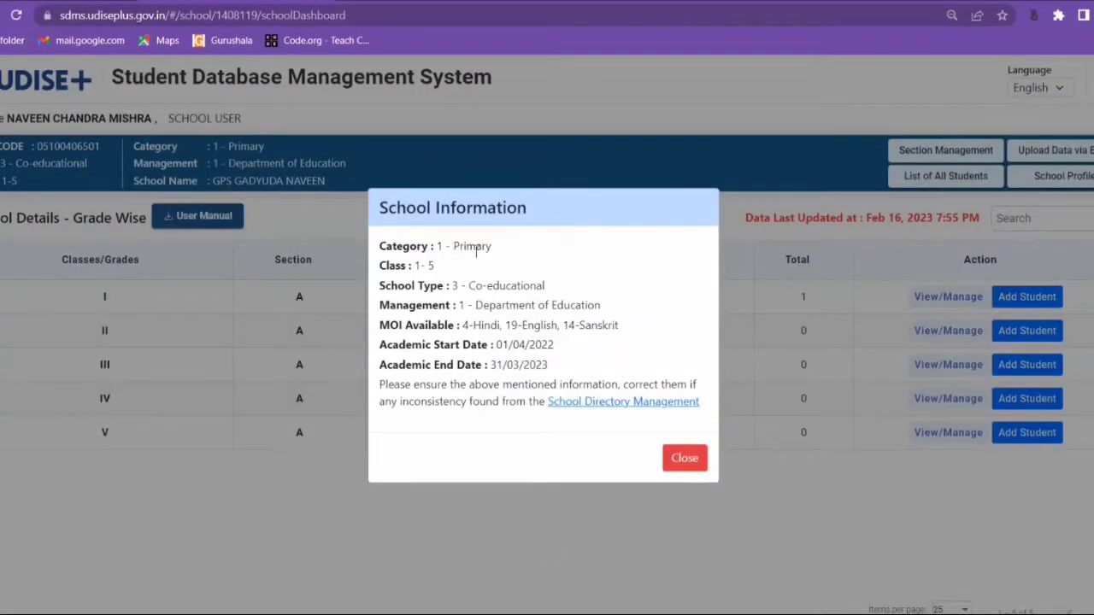
Dismiss the School Information notice and review the blank add-student form for Class I, Section A.
click(685, 462)
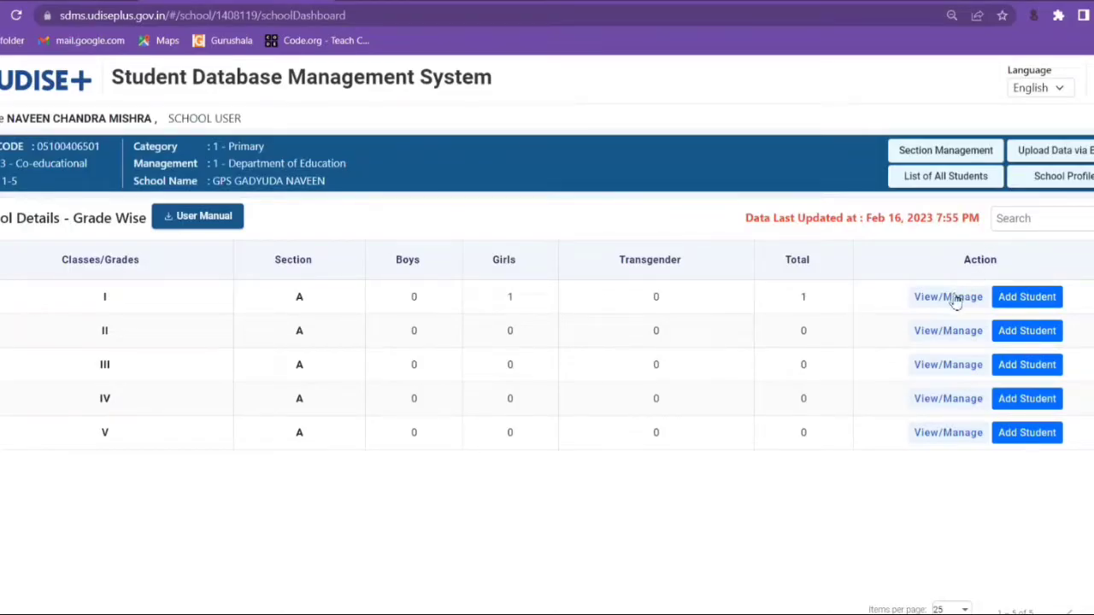
click(1016, 301)
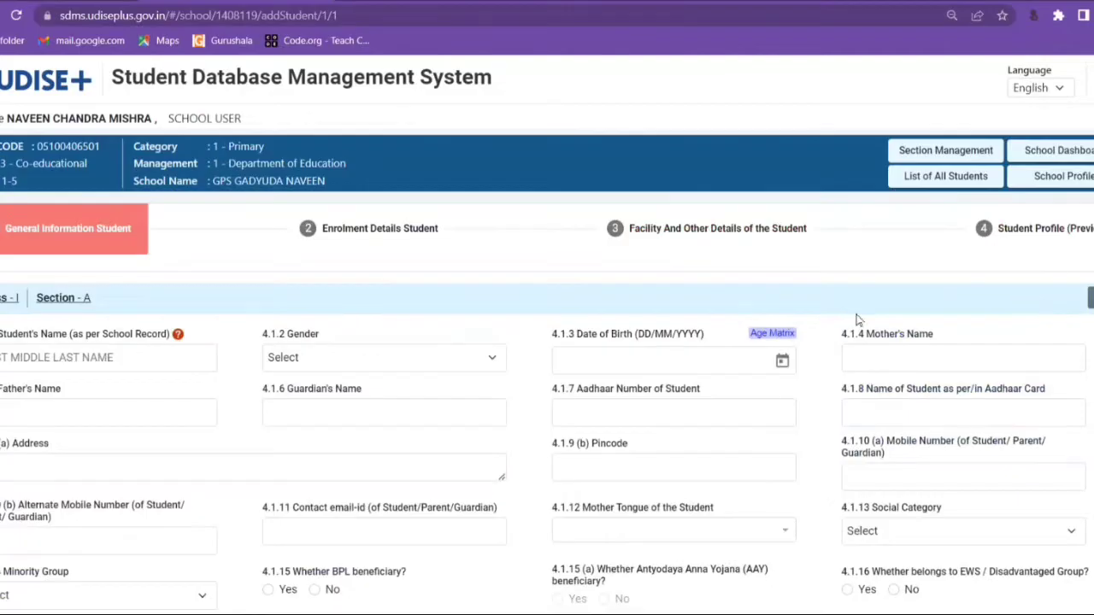
scroll(294, 521, down, 3)
scroll(293, 522, up, 2)
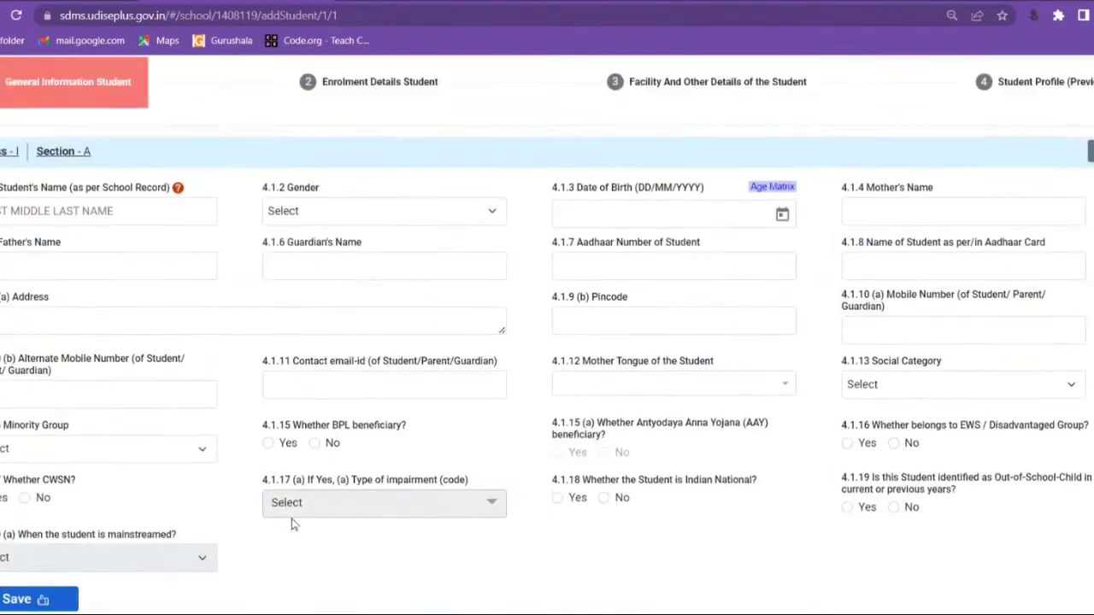
scroll(291, 523, up, 1)
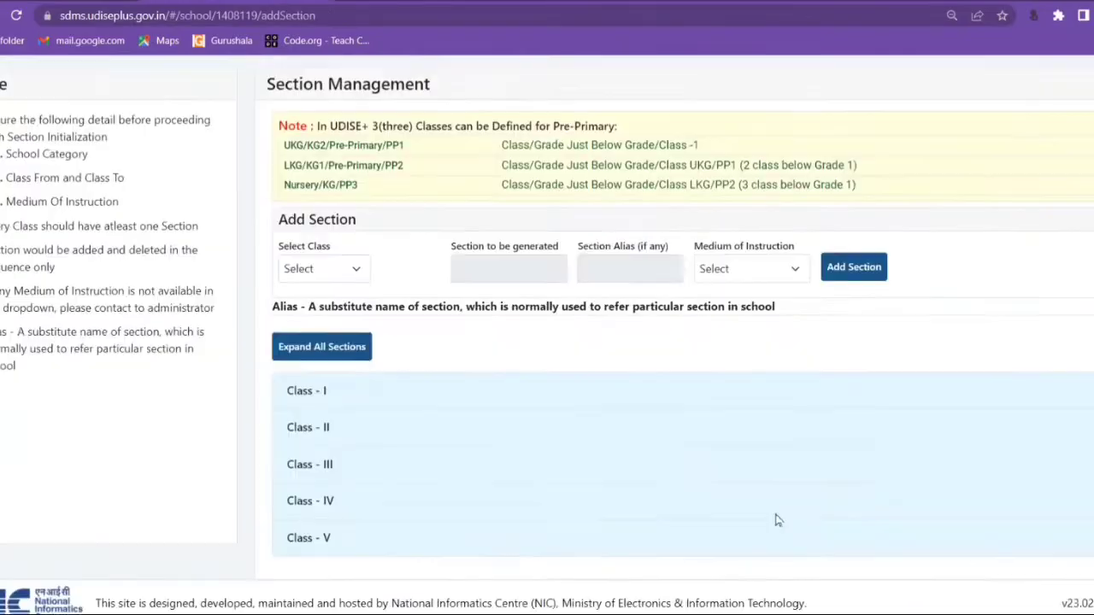
Open Section Management and check the class and medium of instruction choices offered for a new section.
click(945, 147)
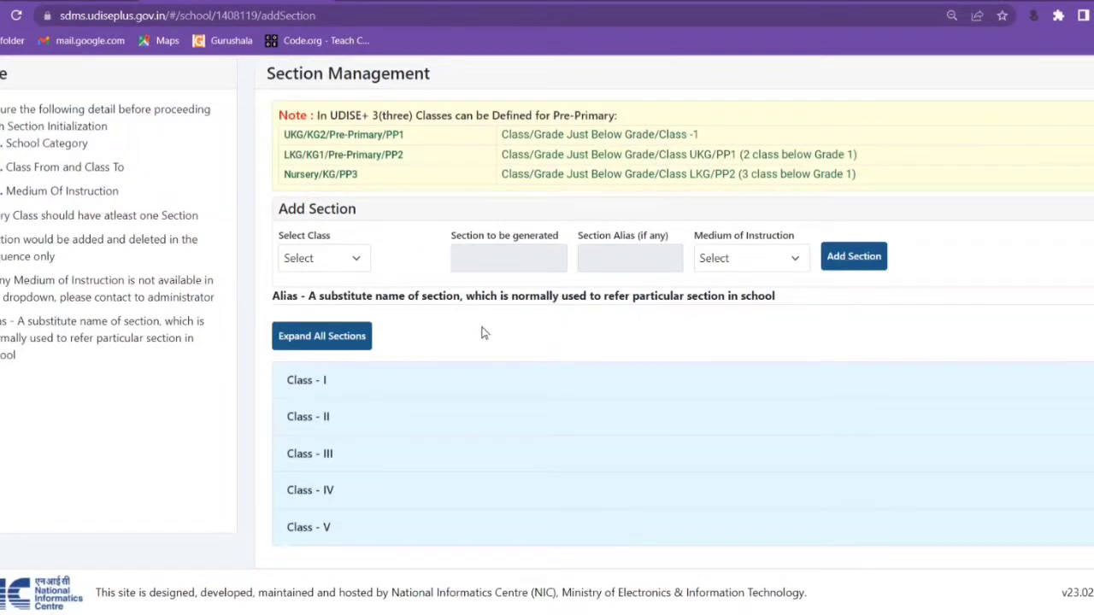
scroll(482, 332, up, 2)
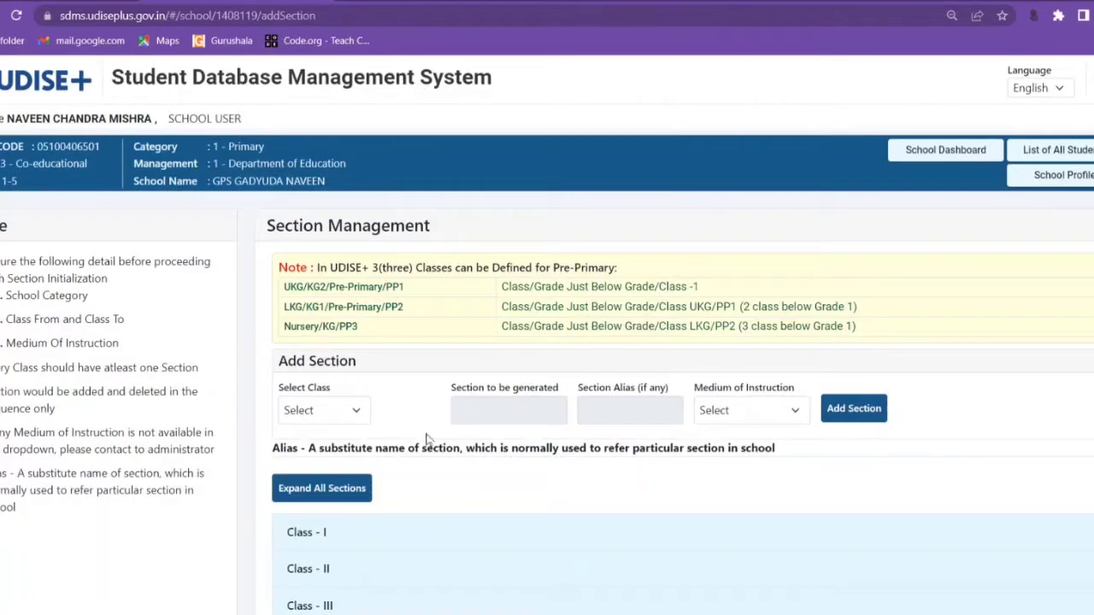
click(355, 415)
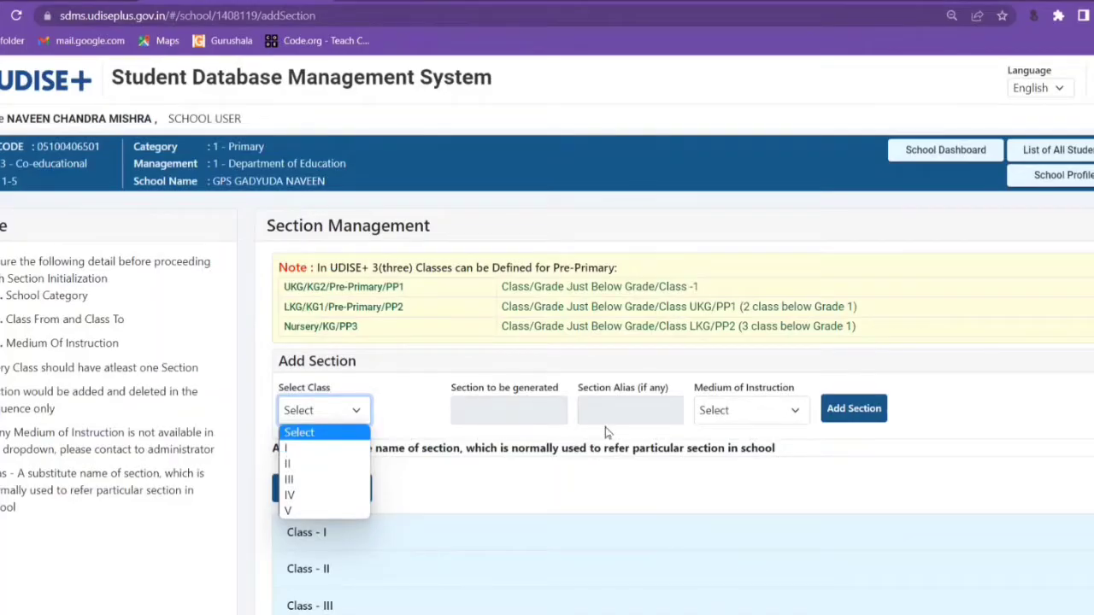
click(750, 417)
click(748, 418)
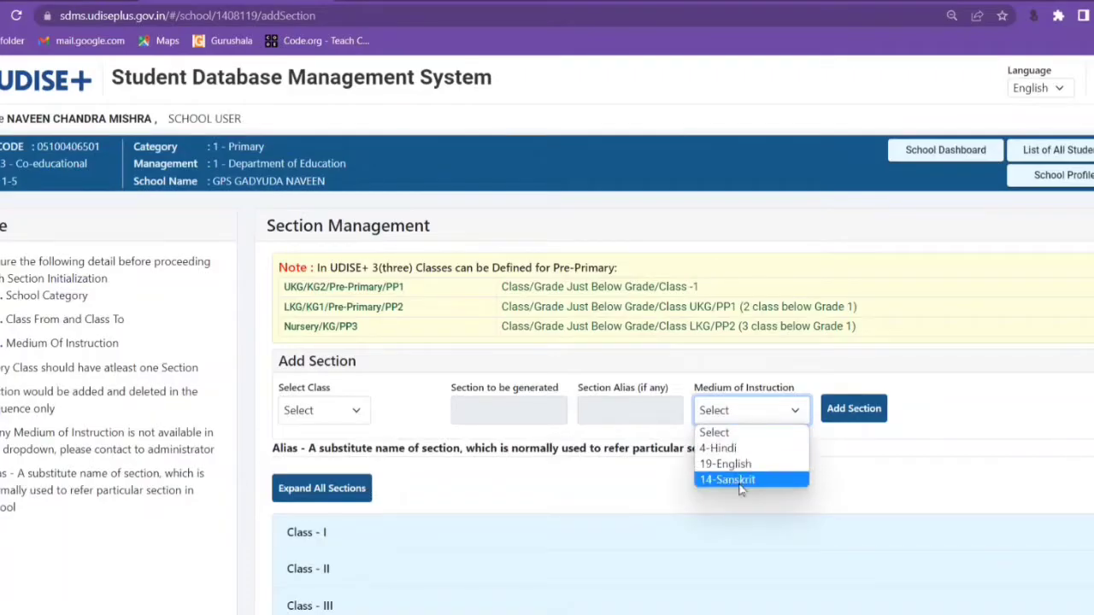
key(Down)
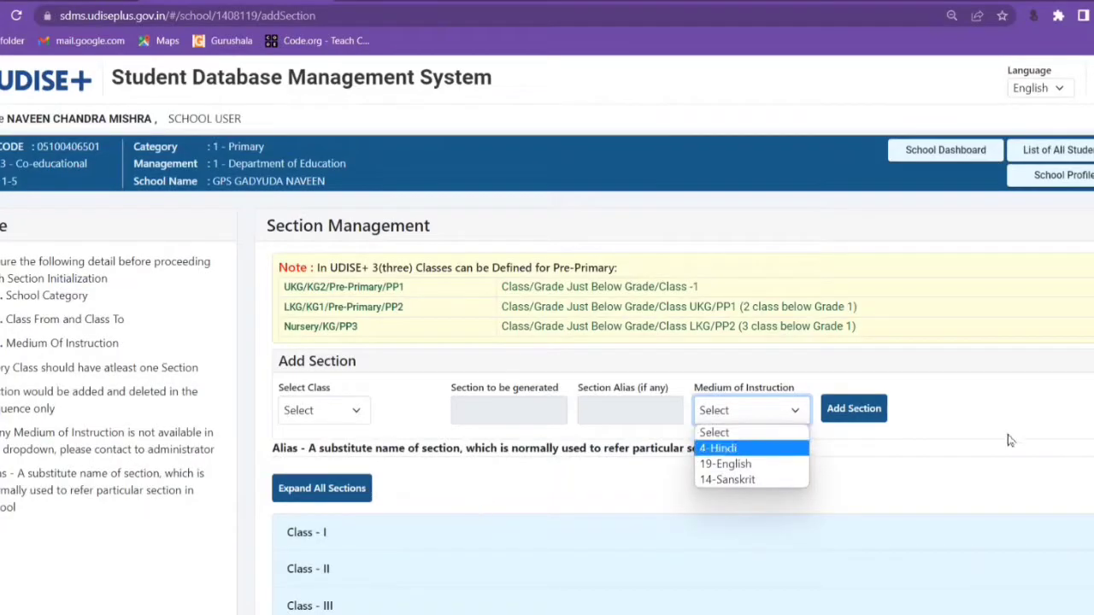
click(913, 470)
scroll(680, 499, down, 2)
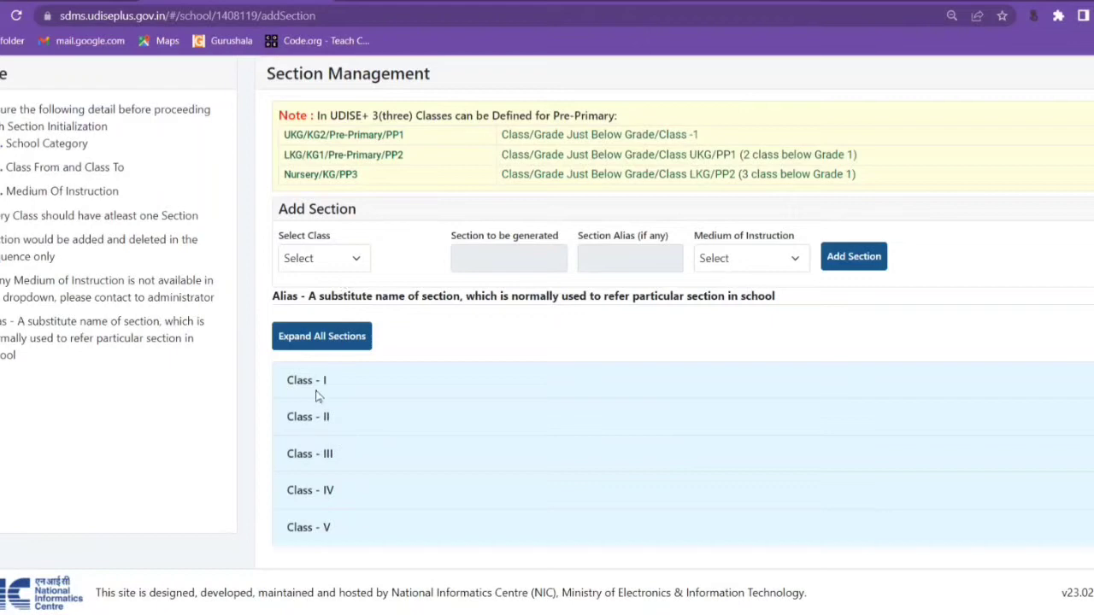
Add section B to Class I with 4-Hindi as the medium of instruction.
click(356, 260)
click(319, 298)
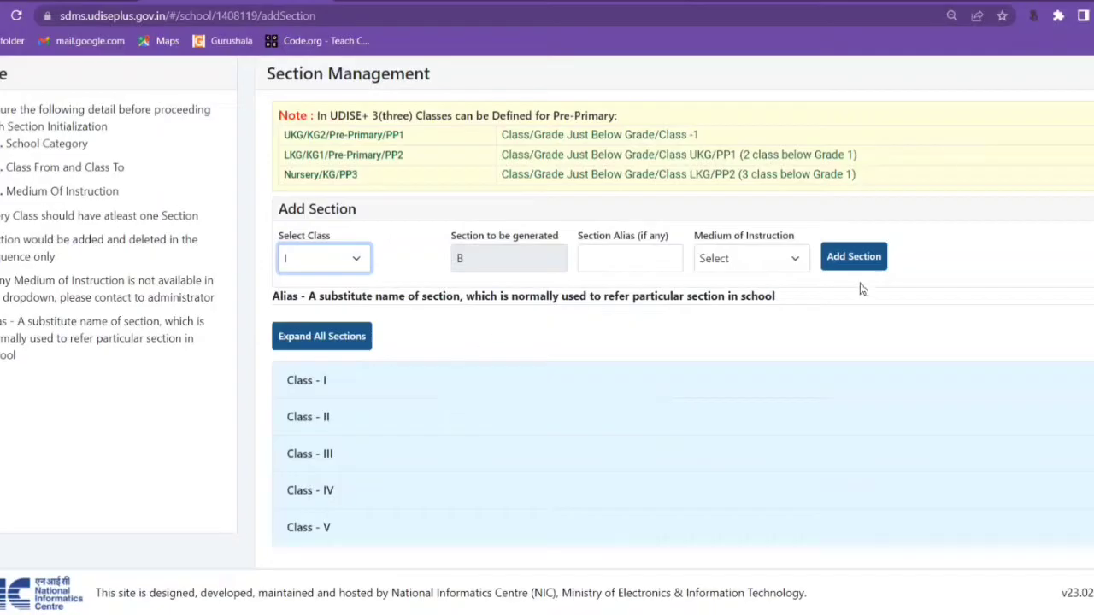
click(800, 266)
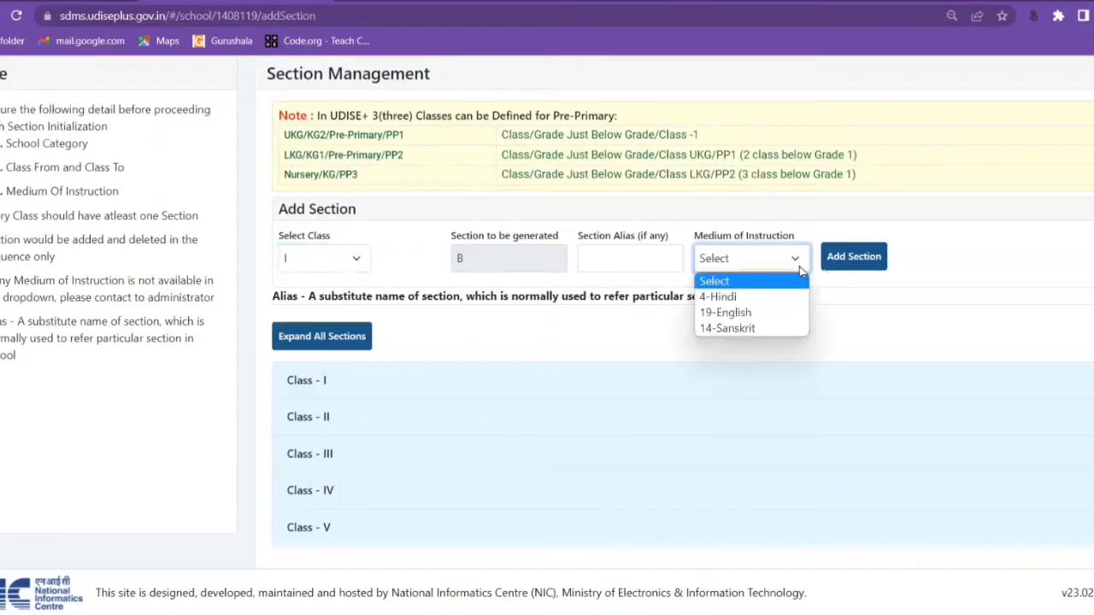
click(759, 297)
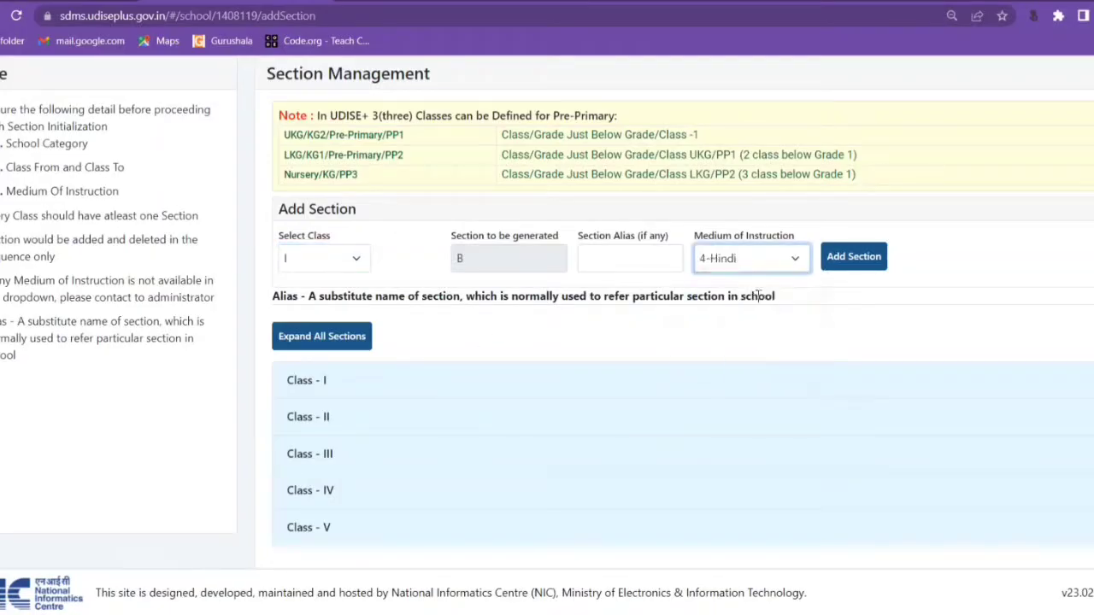
click(841, 261)
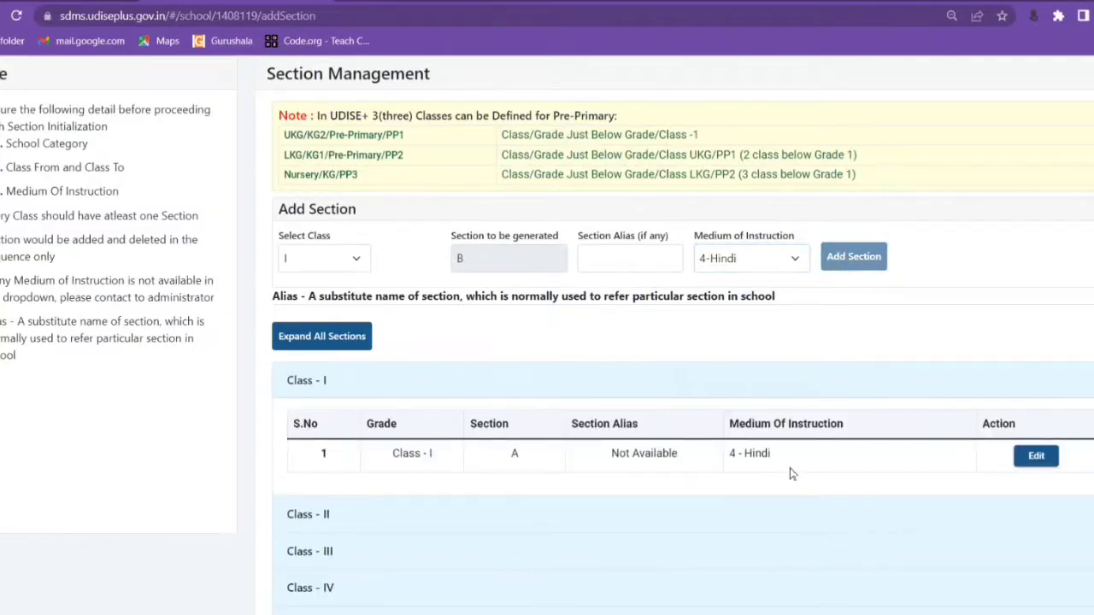
scroll(790, 473, down, 1)
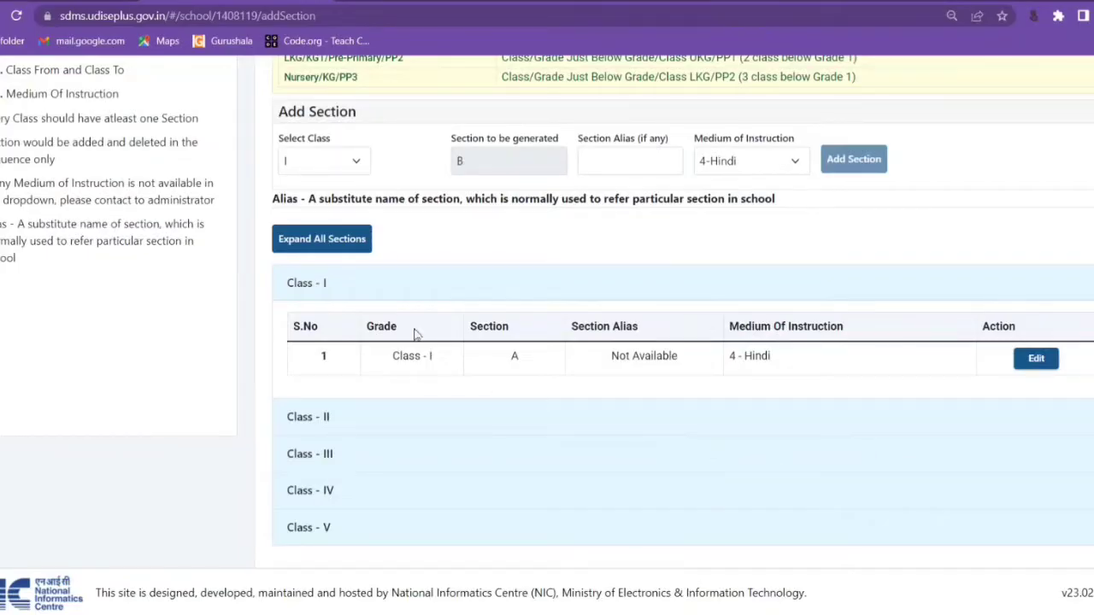
scroll(562, 282, up, 1)
scroll(561, 282, up, 1)
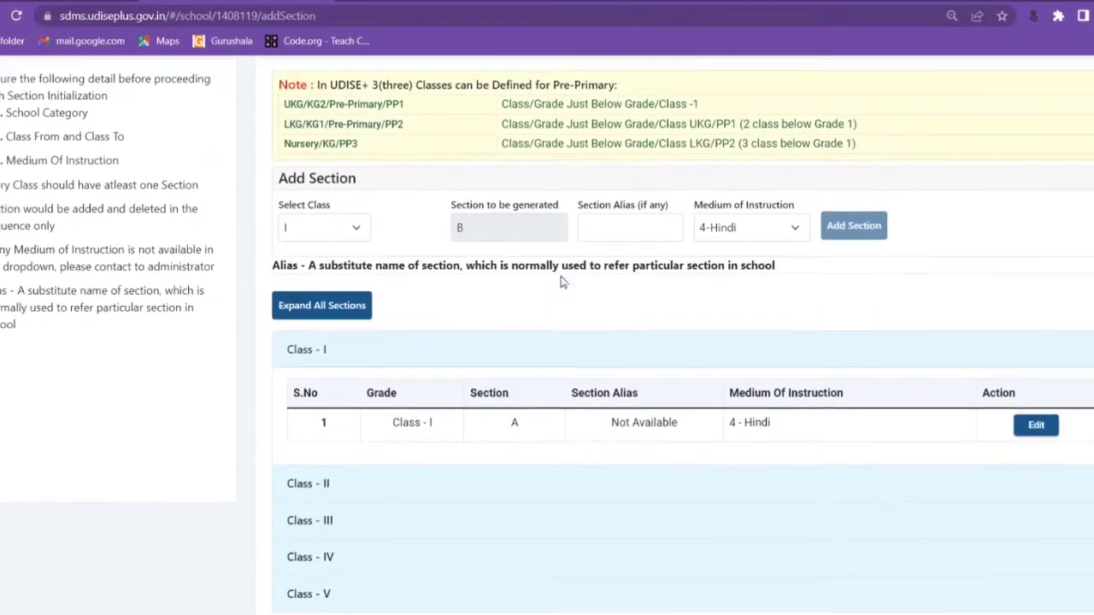
click(846, 238)
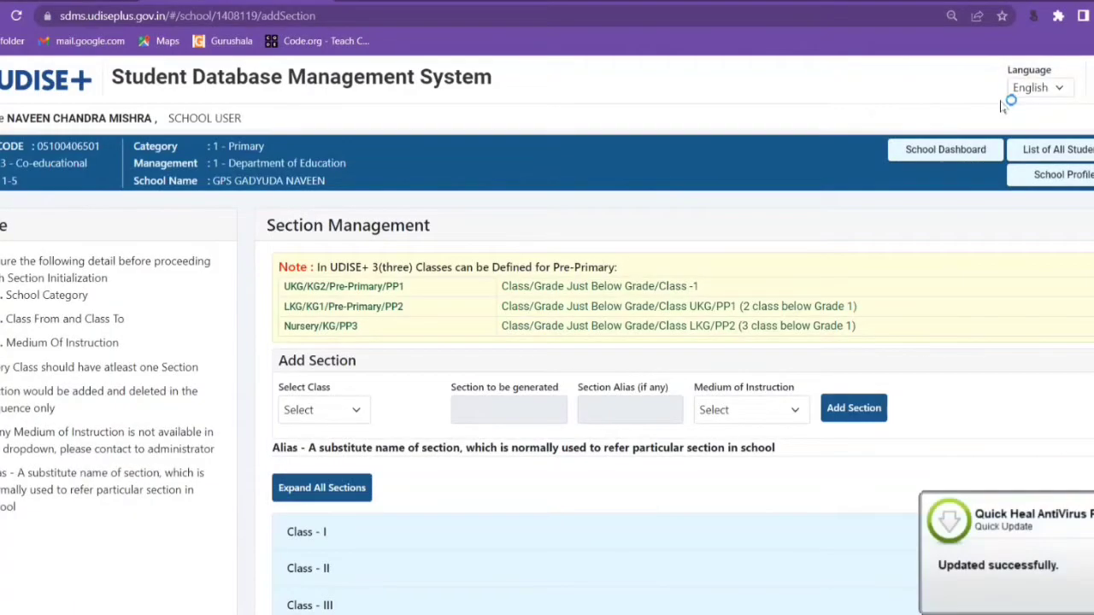
Return to the school dashboard and open the general profile of the student enrolled in Class I.
scroll(552, 564, down, 1)
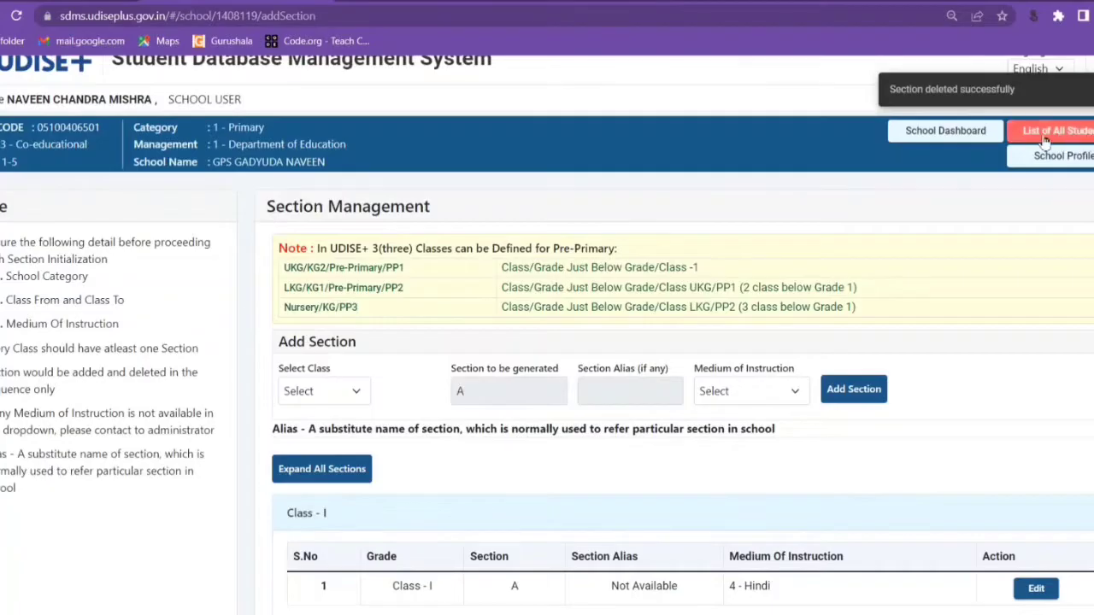
click(971, 137)
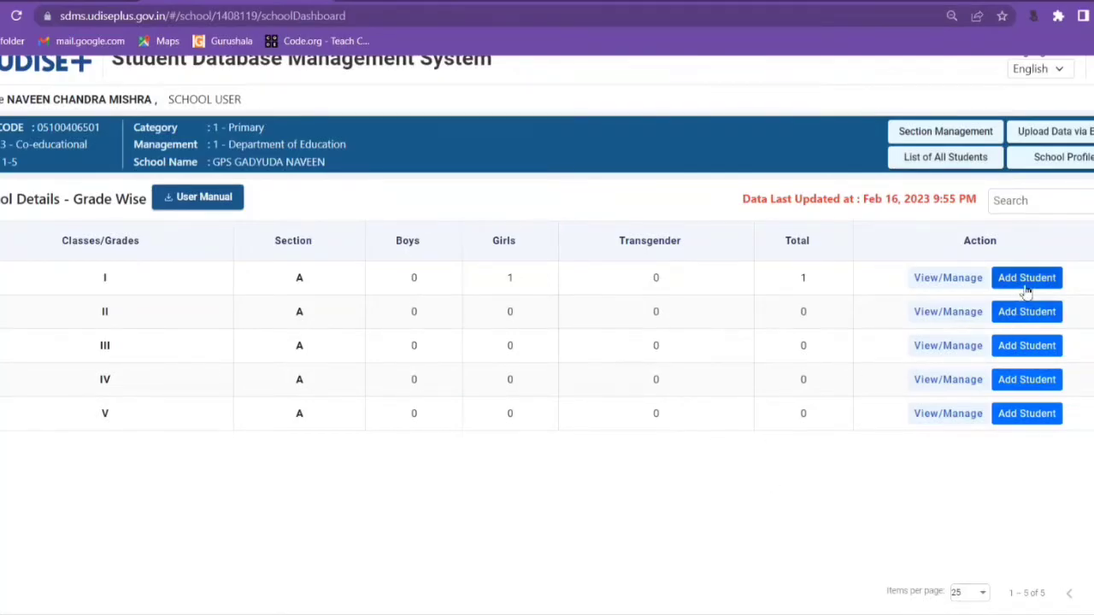
click(941, 282)
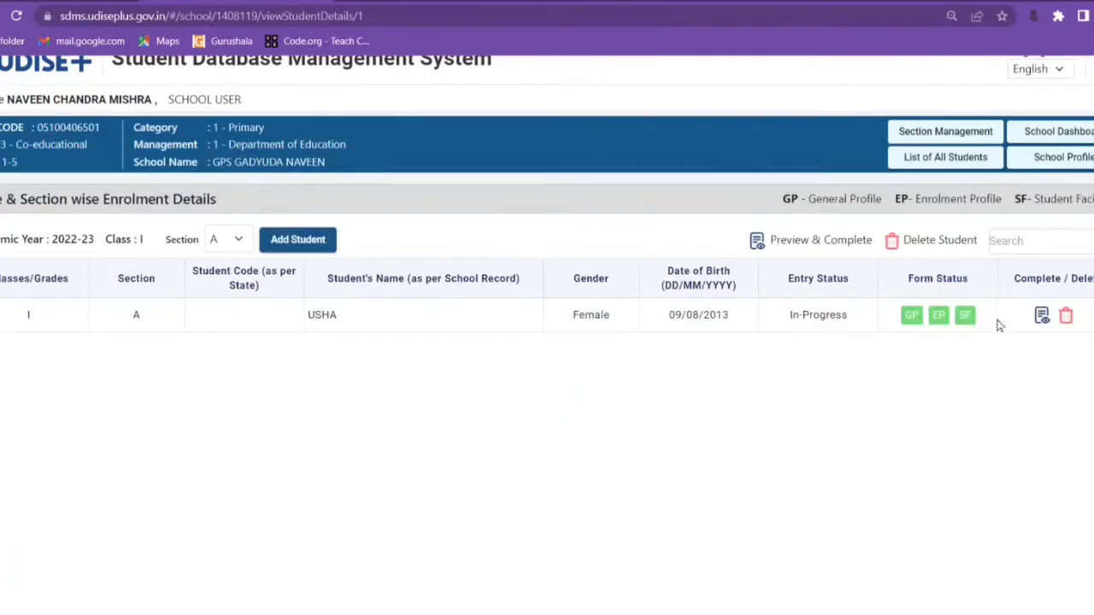
click(910, 317)
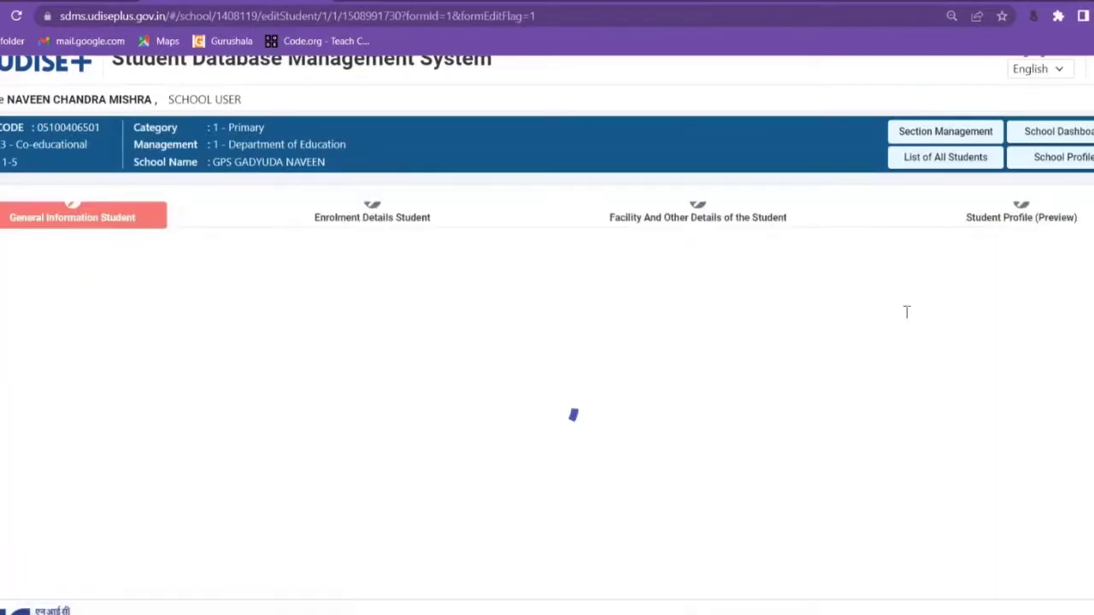
Review the general information form and its mother tongue, social category and minority group choices, keeping 7-NA as the minority group.
scroll(268, 479, down, 2)
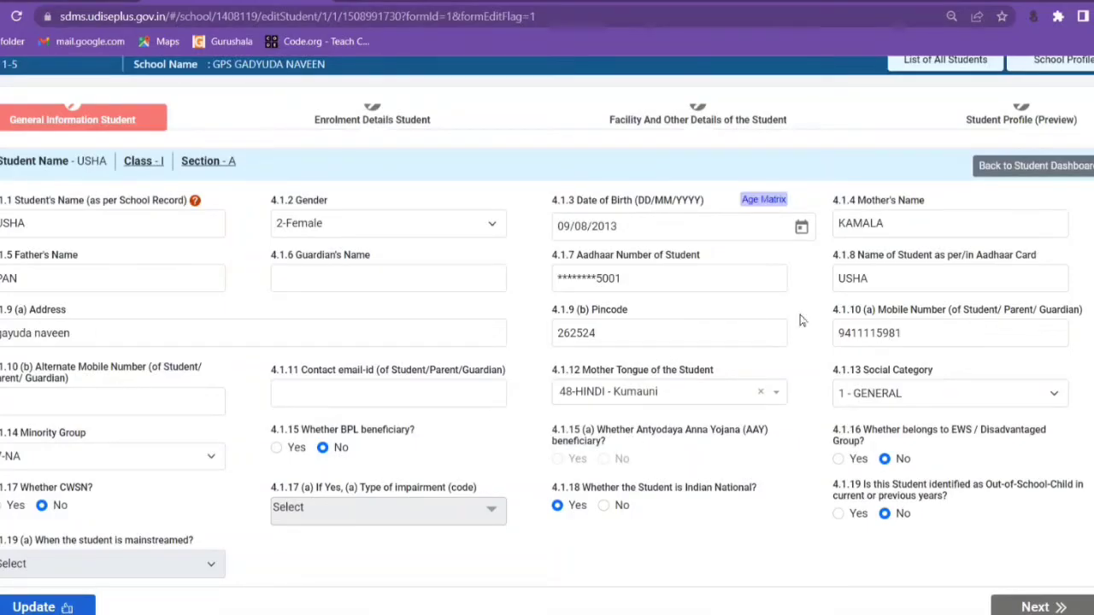
click(697, 401)
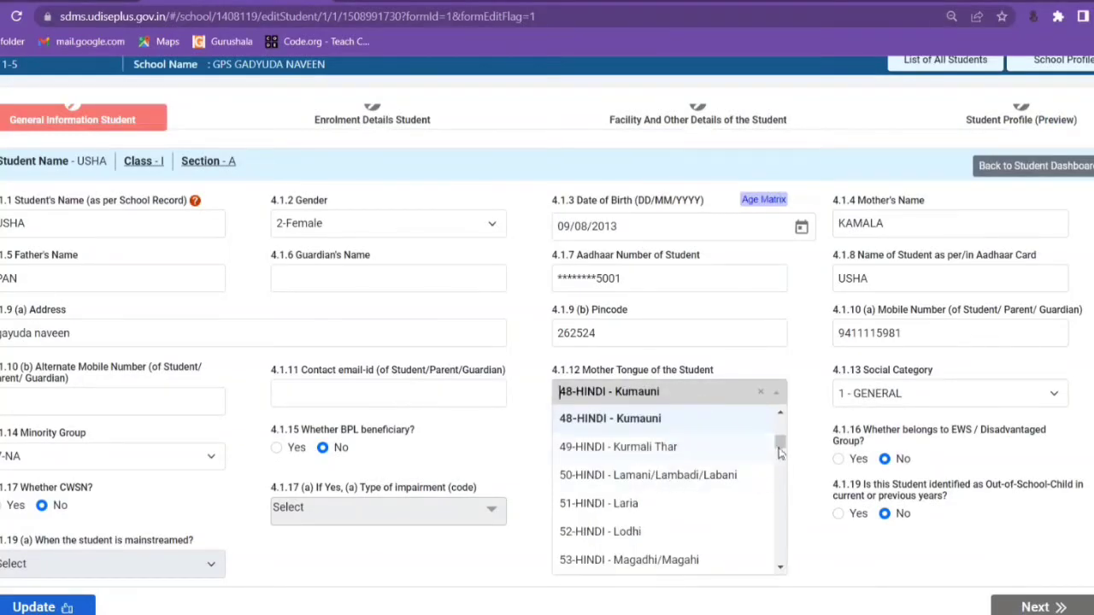
drag(780, 449, 764, 391)
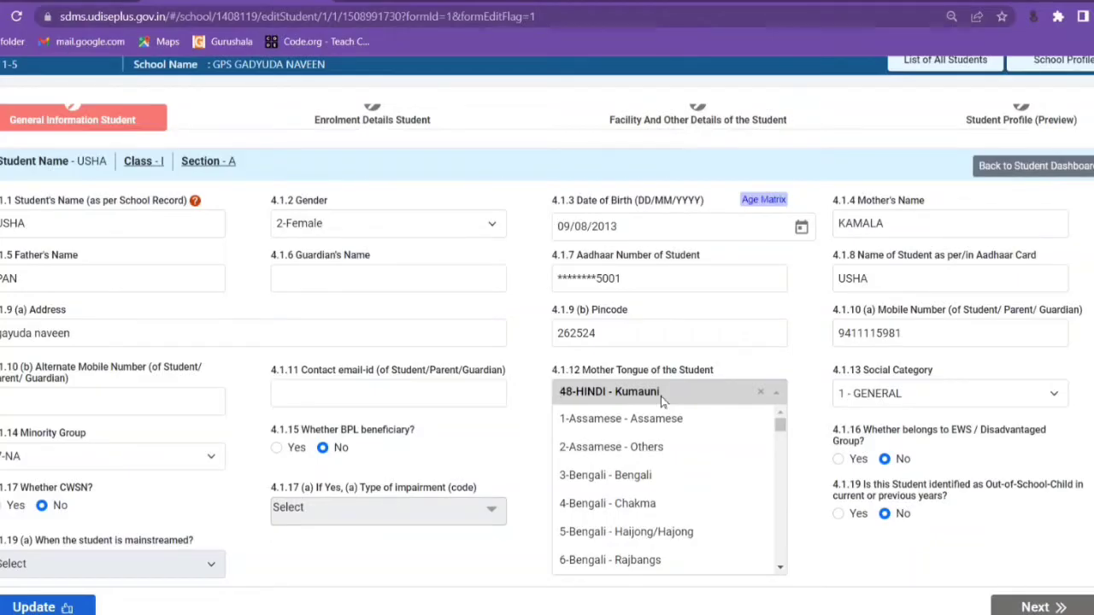
click(907, 394)
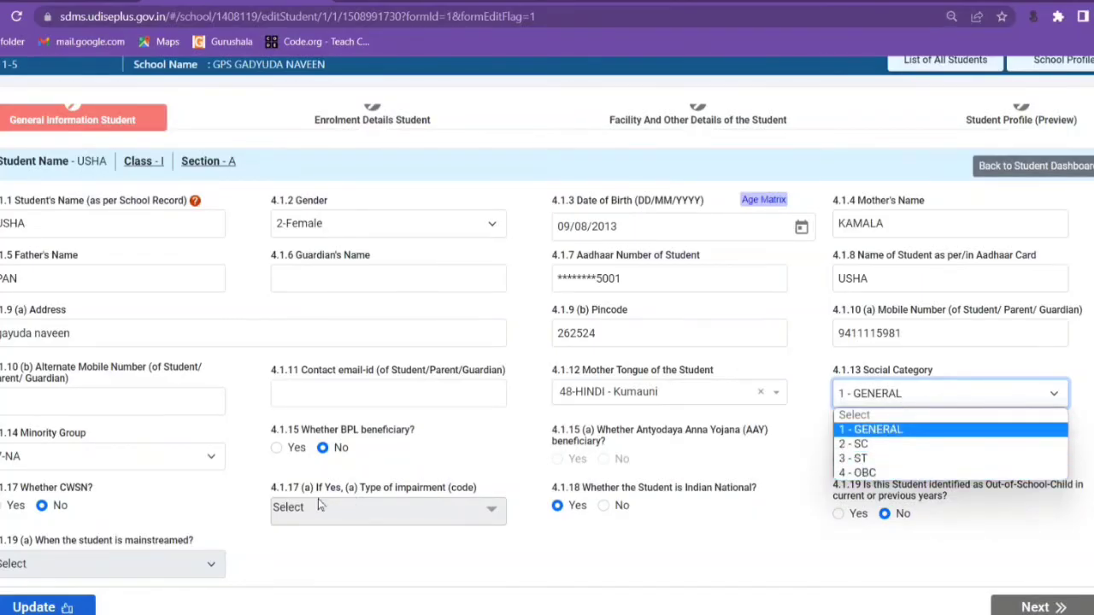
scroll(263, 480, down, 1)
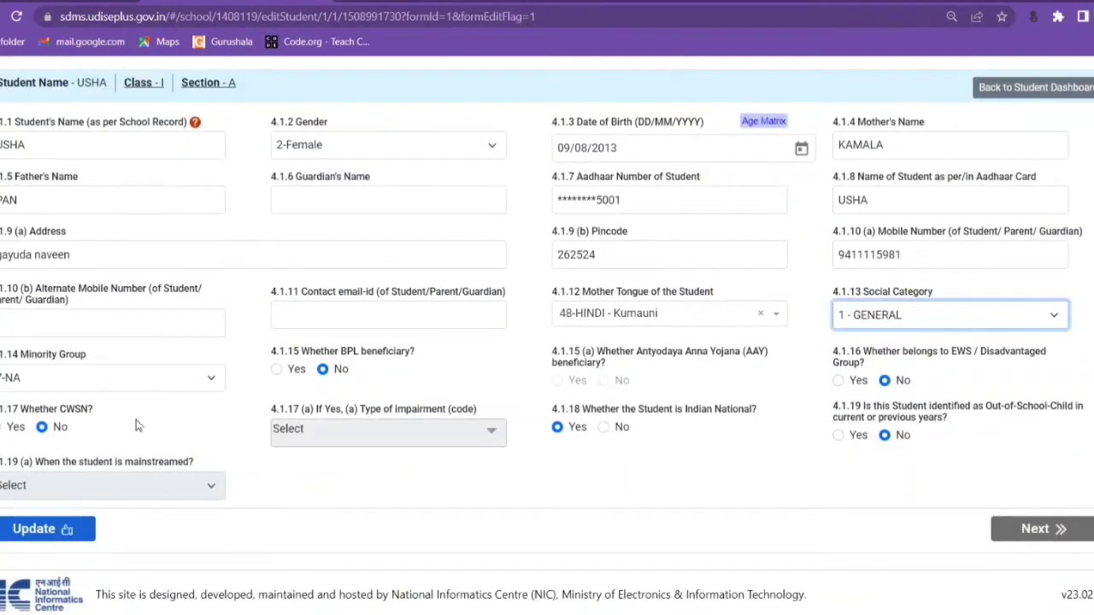
click(211, 379)
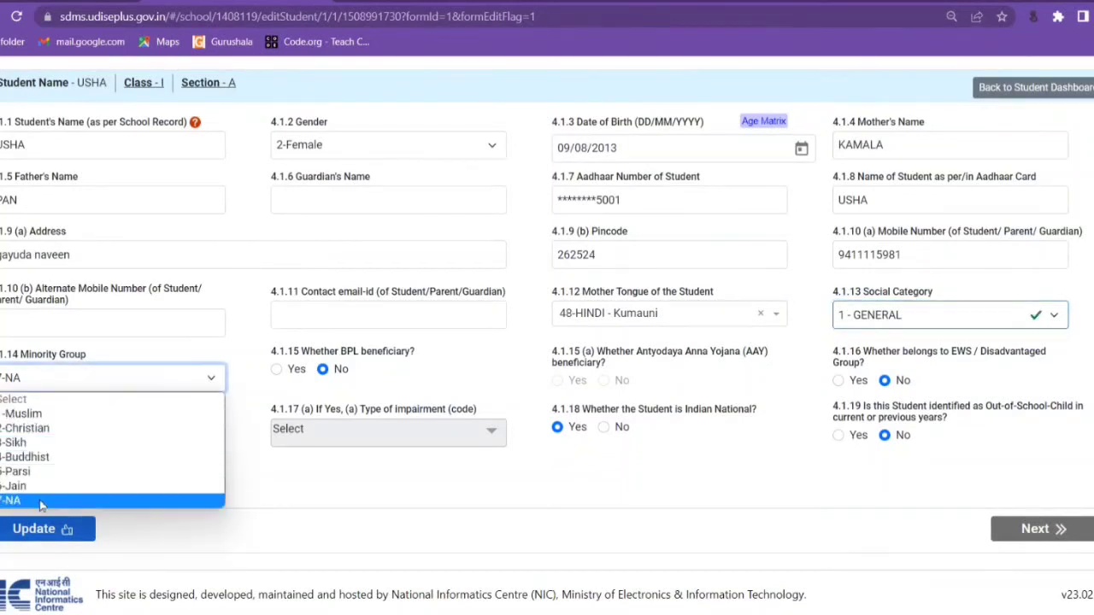
click(40, 503)
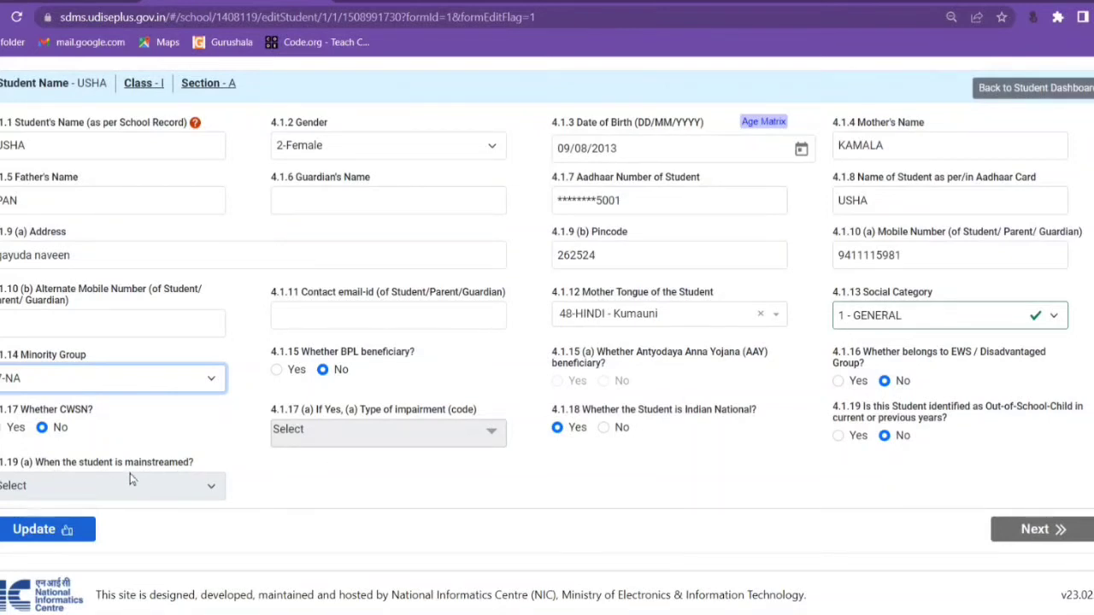
click(177, 461)
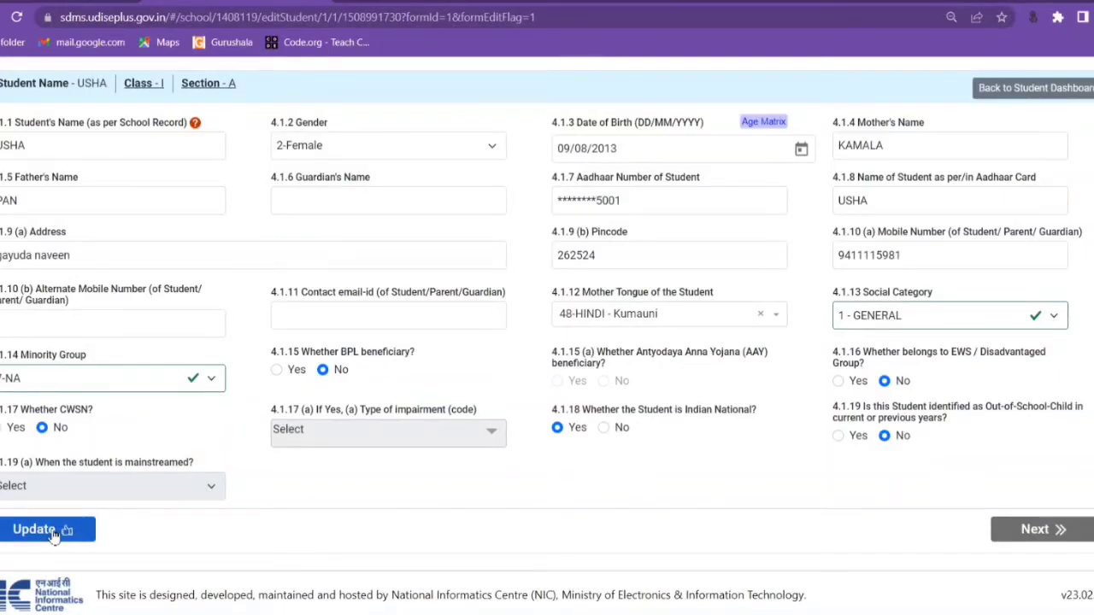
Proceed to the enrolment details and check the previous-year schooling status choices, keeping 3-Anganwadi/ ECCE Centre selected.
click(1036, 531)
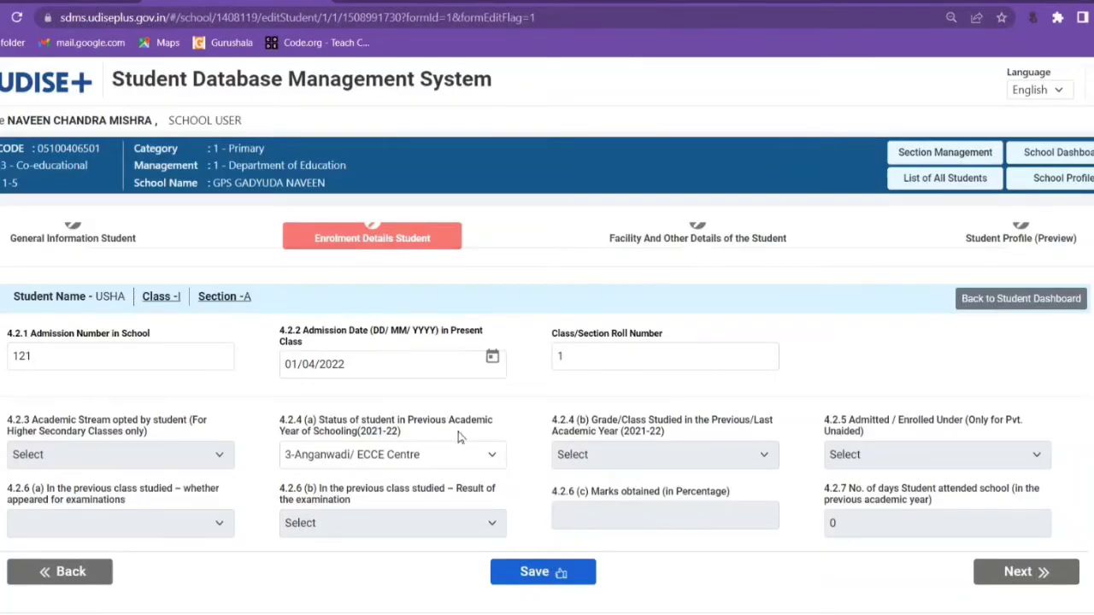
click(490, 457)
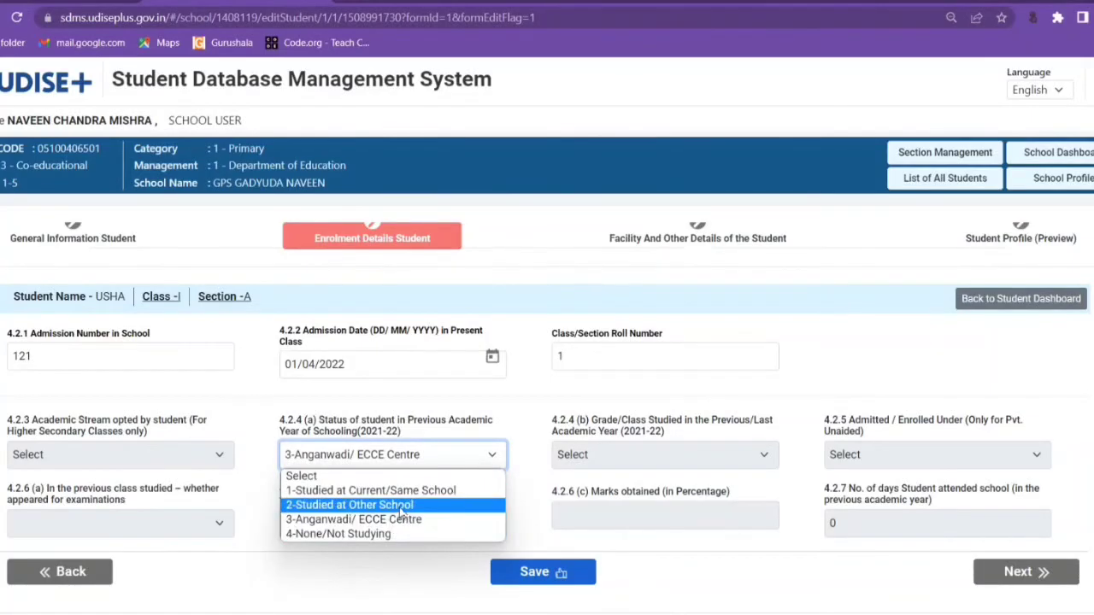
click(423, 520)
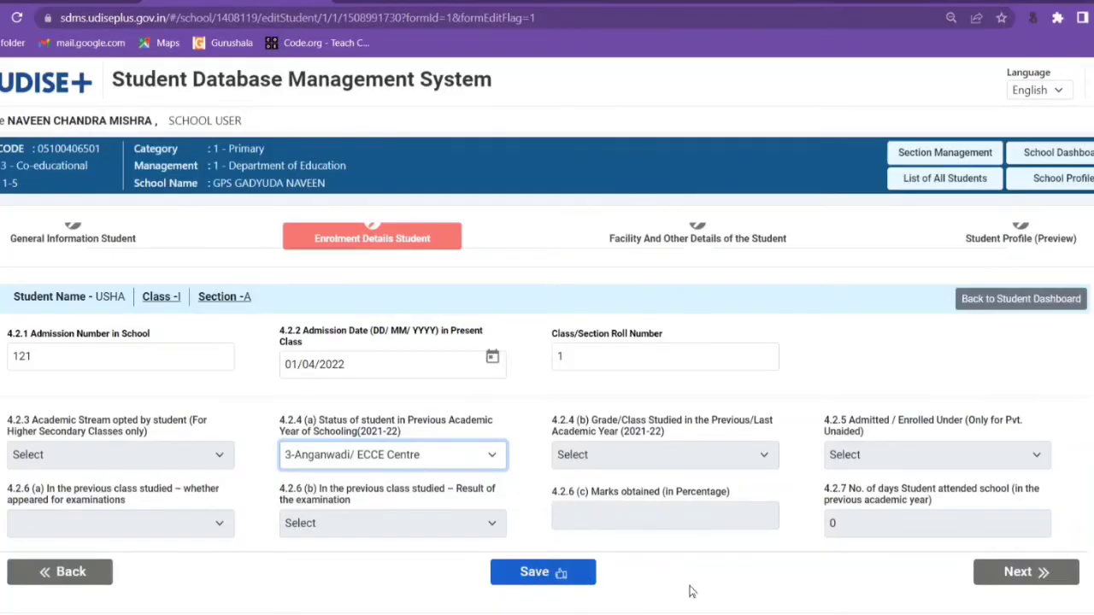
Proceed to the facility details, answer Yes for Central Scholarship to check the schemes offered, and set the answer back to No.
click(1014, 571)
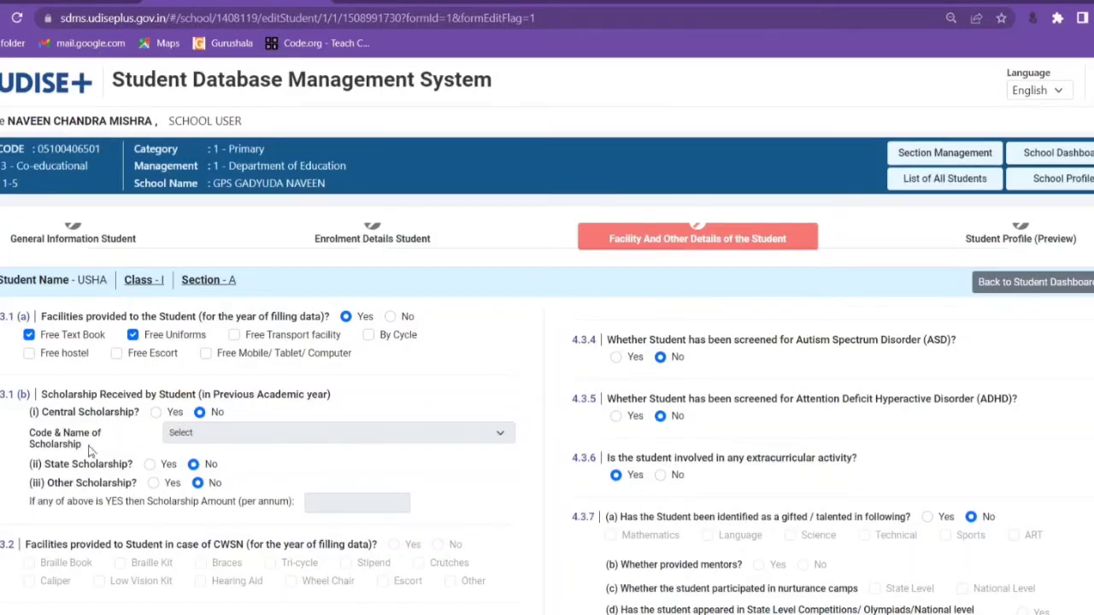
click(156, 412)
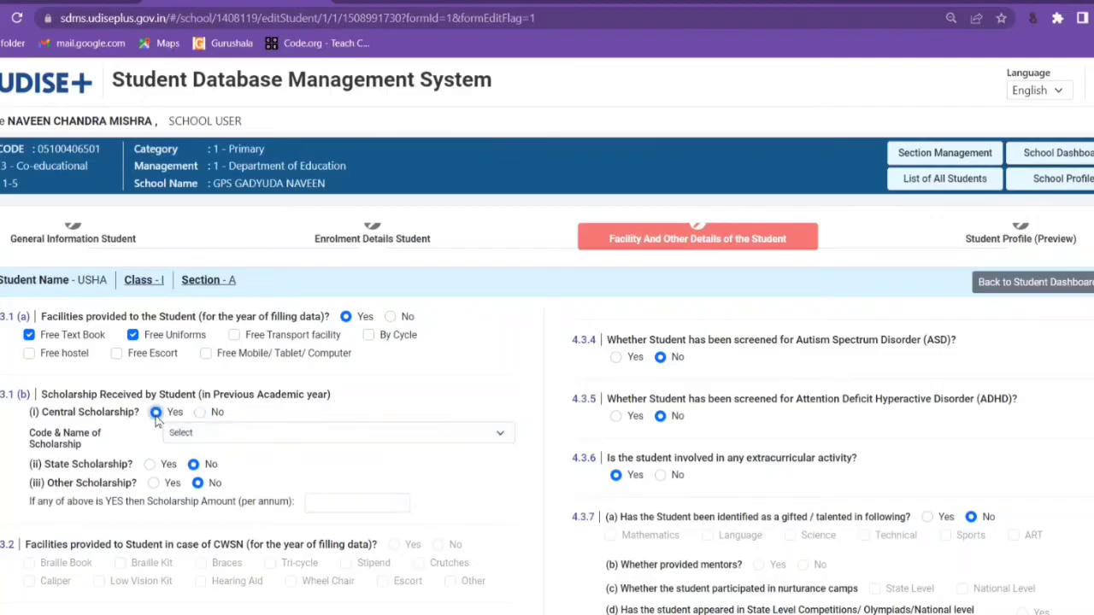
click(437, 439)
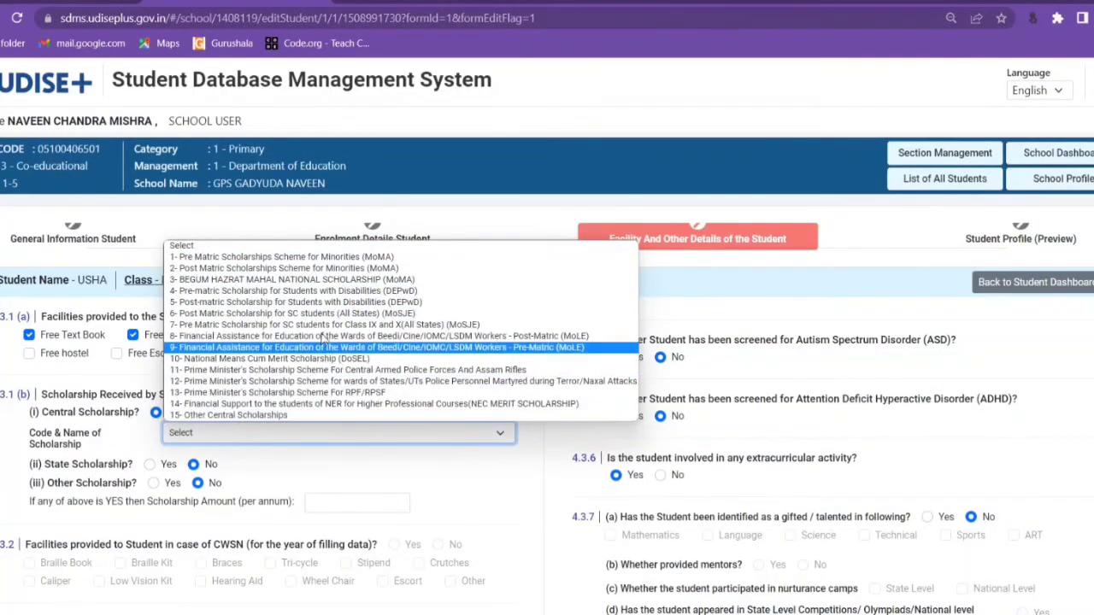
click(145, 437)
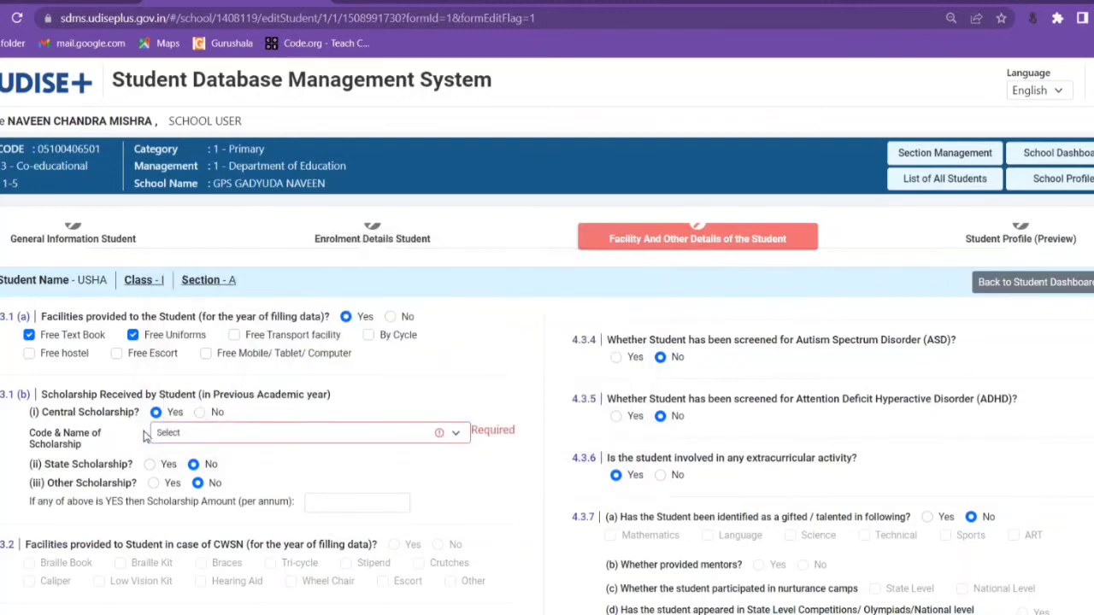
click(202, 413)
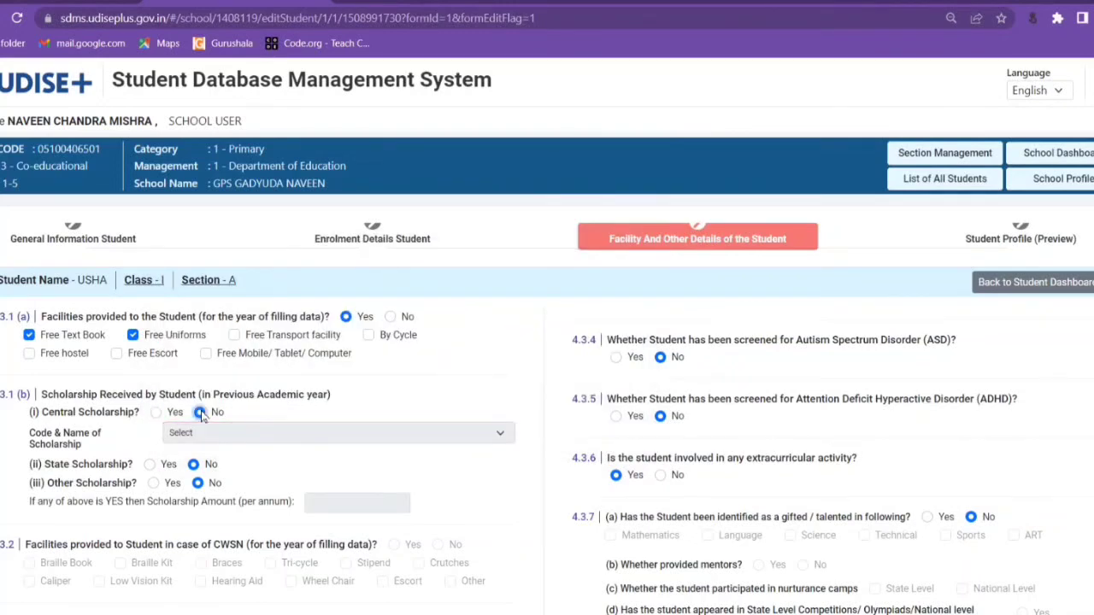
Review the remaining facility questions and answer Yes for gifted / talented identification (4.3.7 a) to check the talent areas offered.
scroll(323, 481, down, 2)
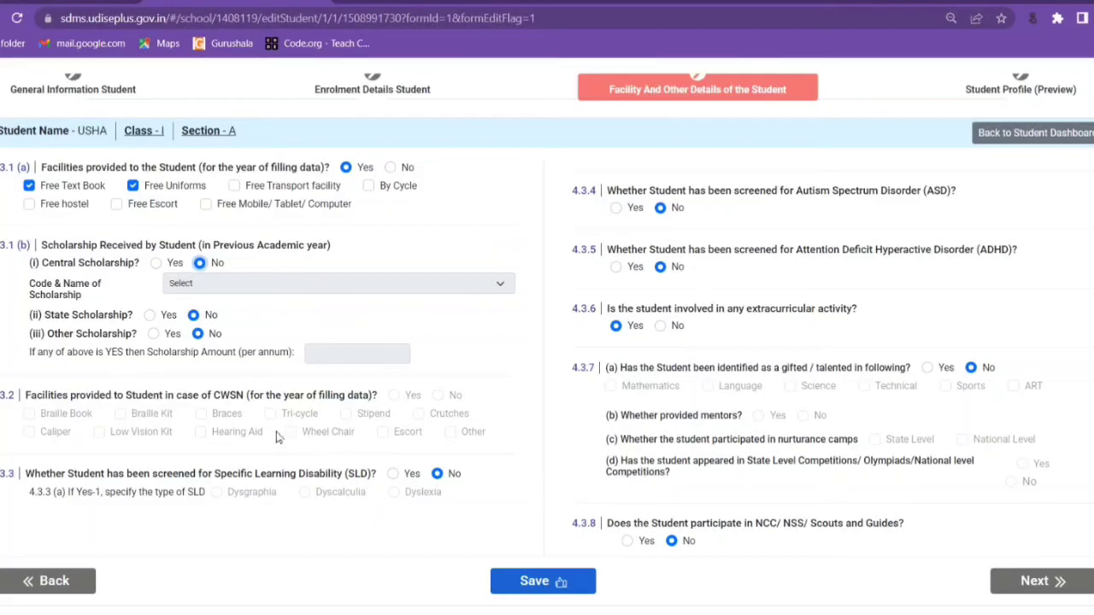
scroll(466, 485, up, 1)
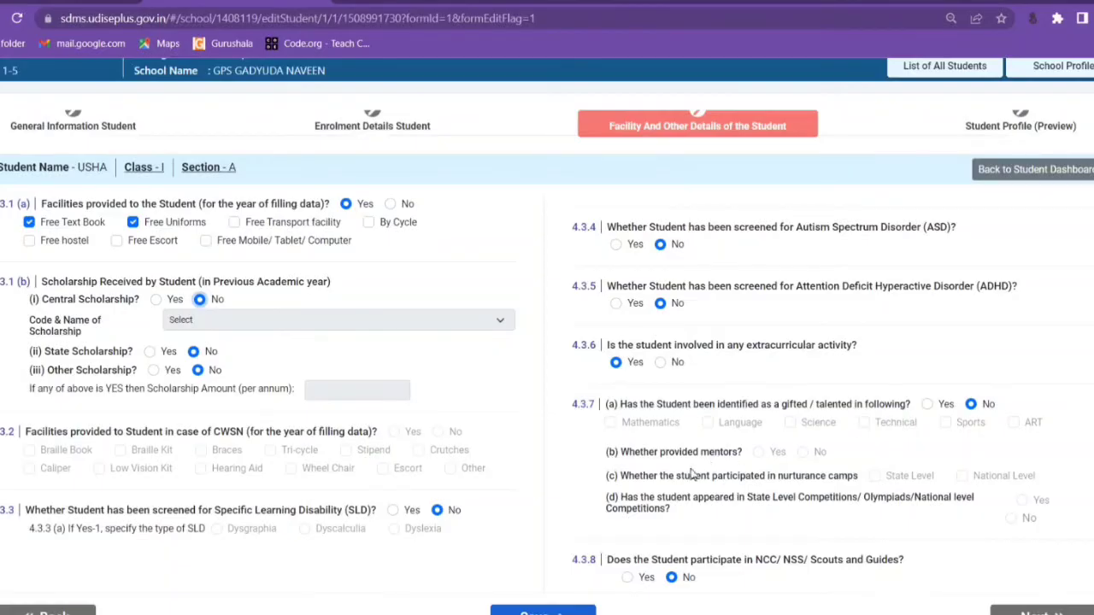
scroll(692, 474, down, 1)
scroll(693, 475, down, 1)
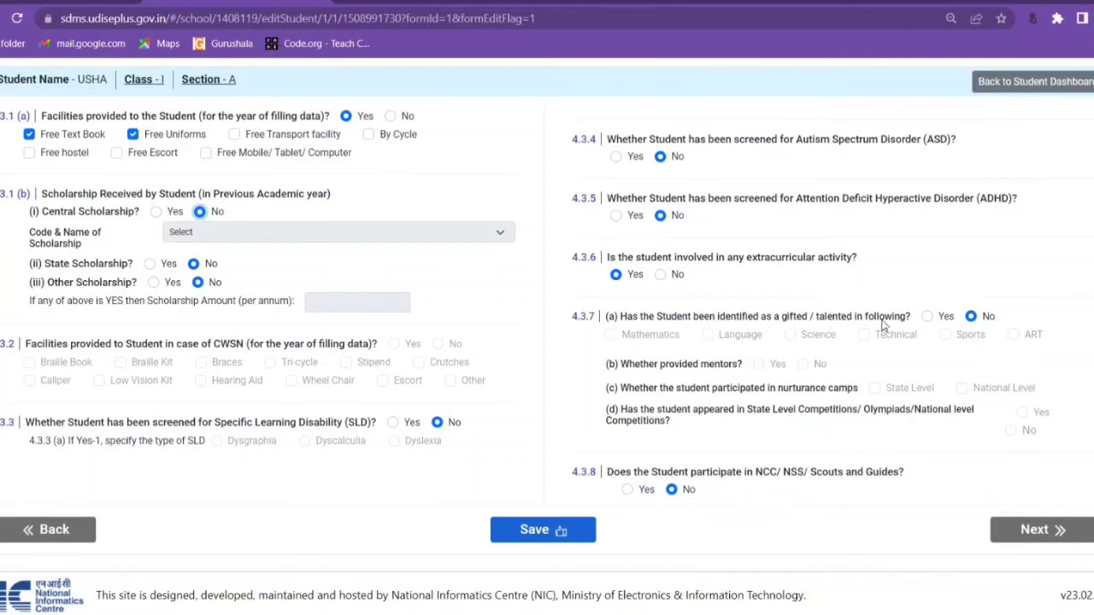
click(927, 317)
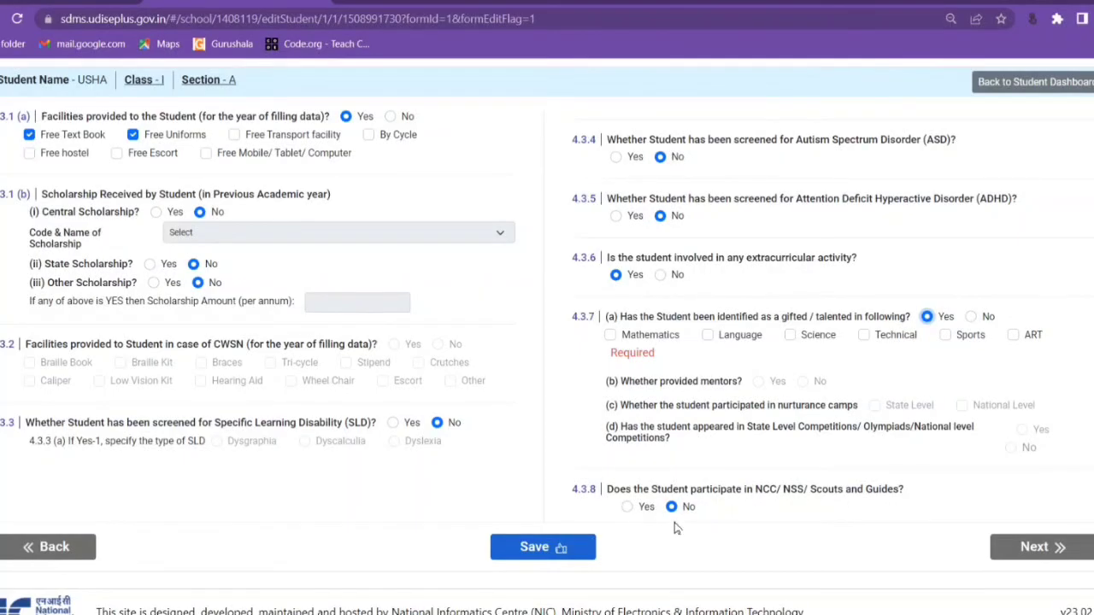
Proceed to the Student Profile preview without saving and review its general, enrolment and facility details through to the Complete Data option.
click(1025, 549)
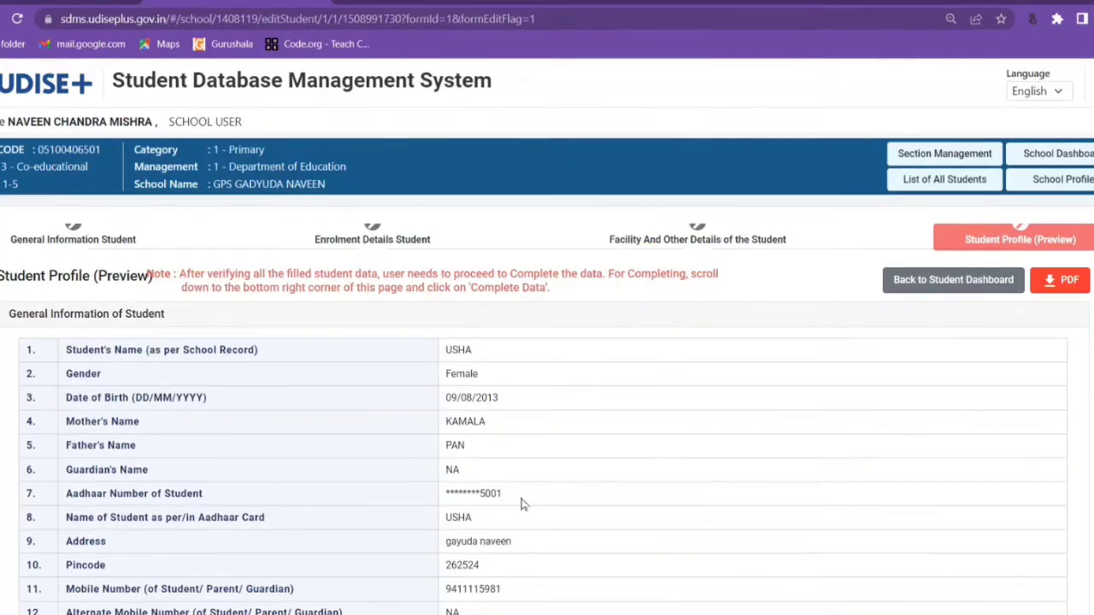
scroll(524, 504, down, 1)
scroll(524, 504, down, 2)
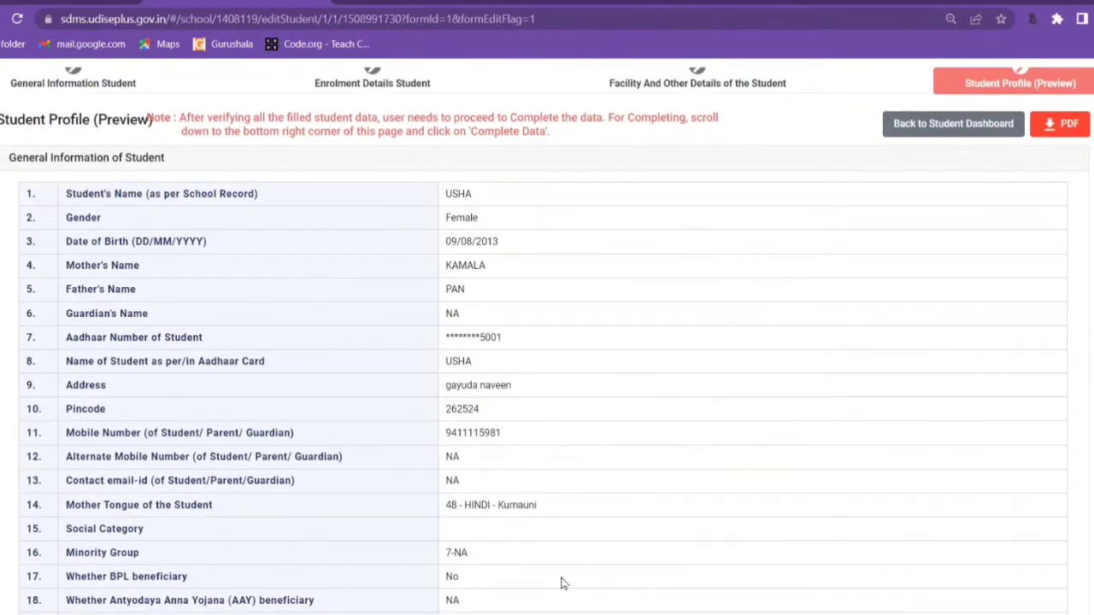
scroll(561, 583, down, 12)
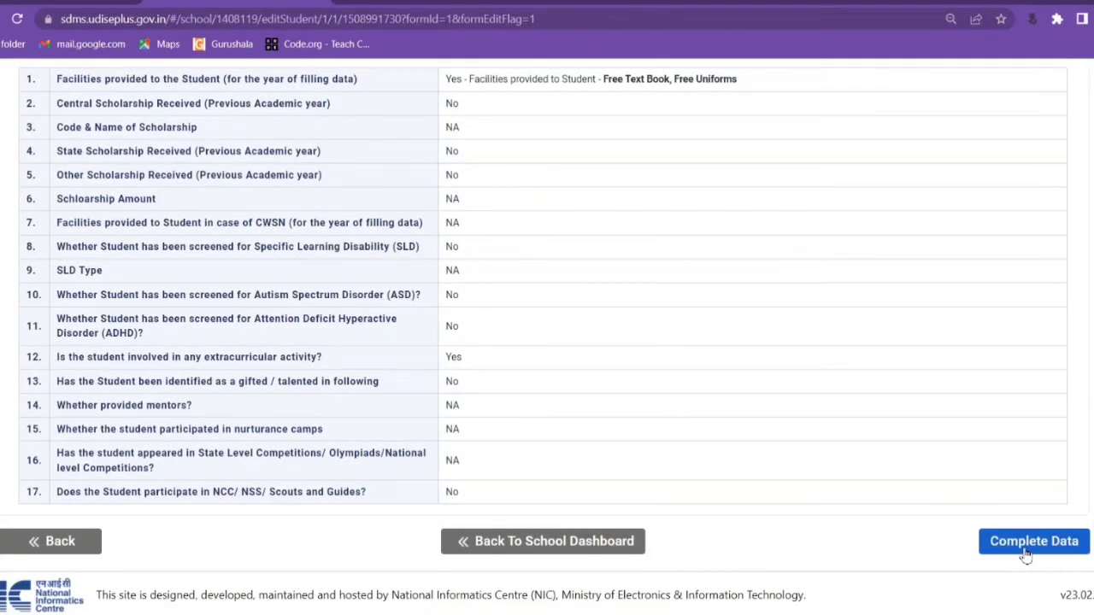
scroll(694, 216, up, 15)
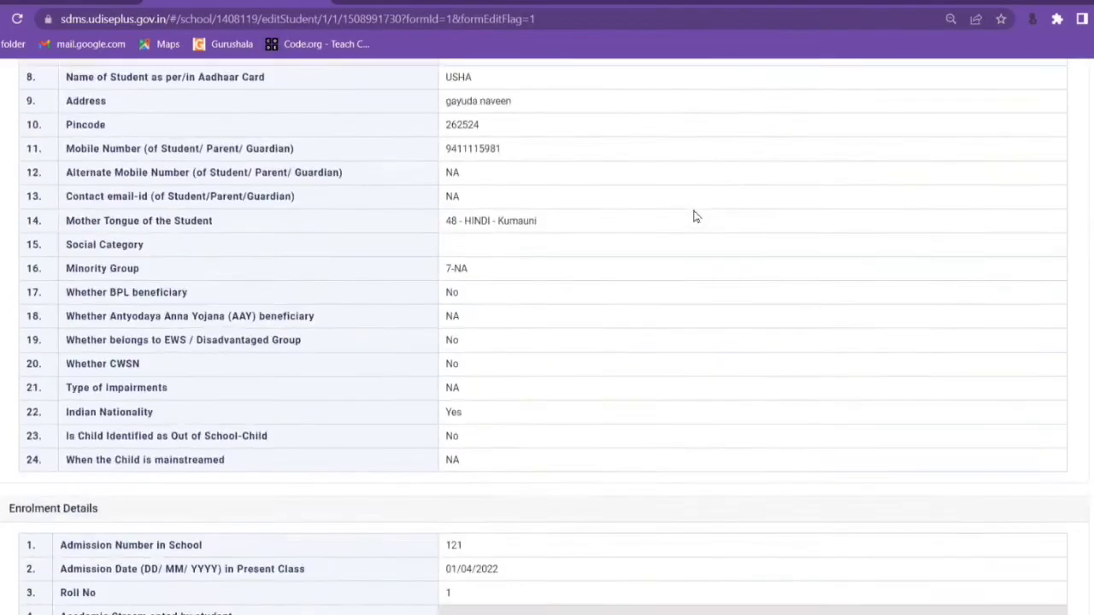